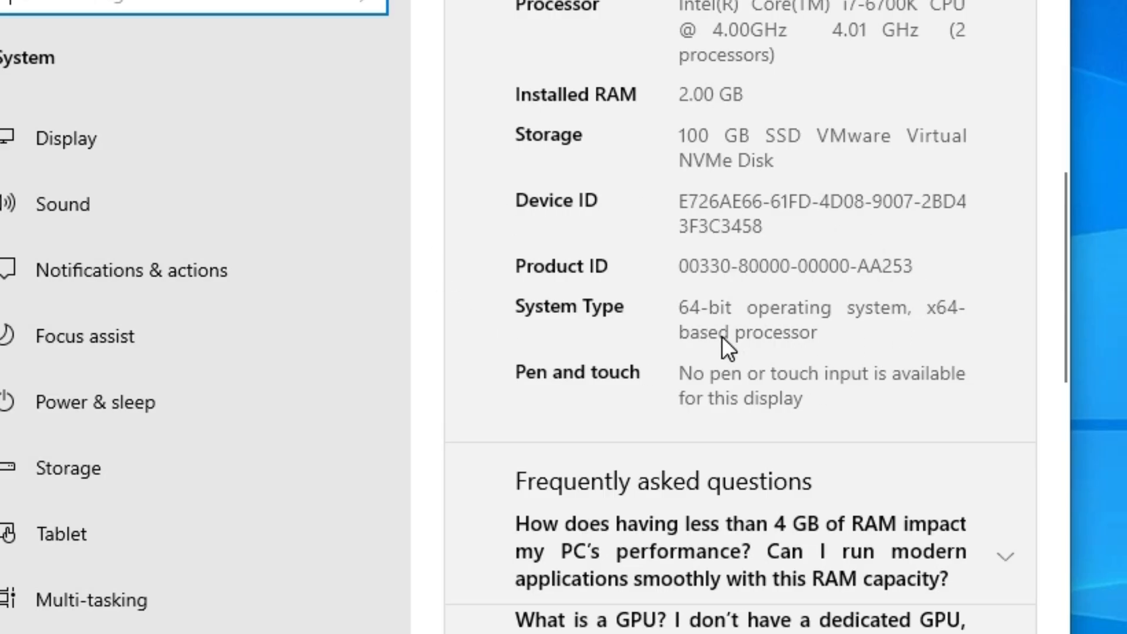
Switch to Chrome and search Google for "canon i-SENSYS LBP214dw printer driver"
left_click(718, 89)
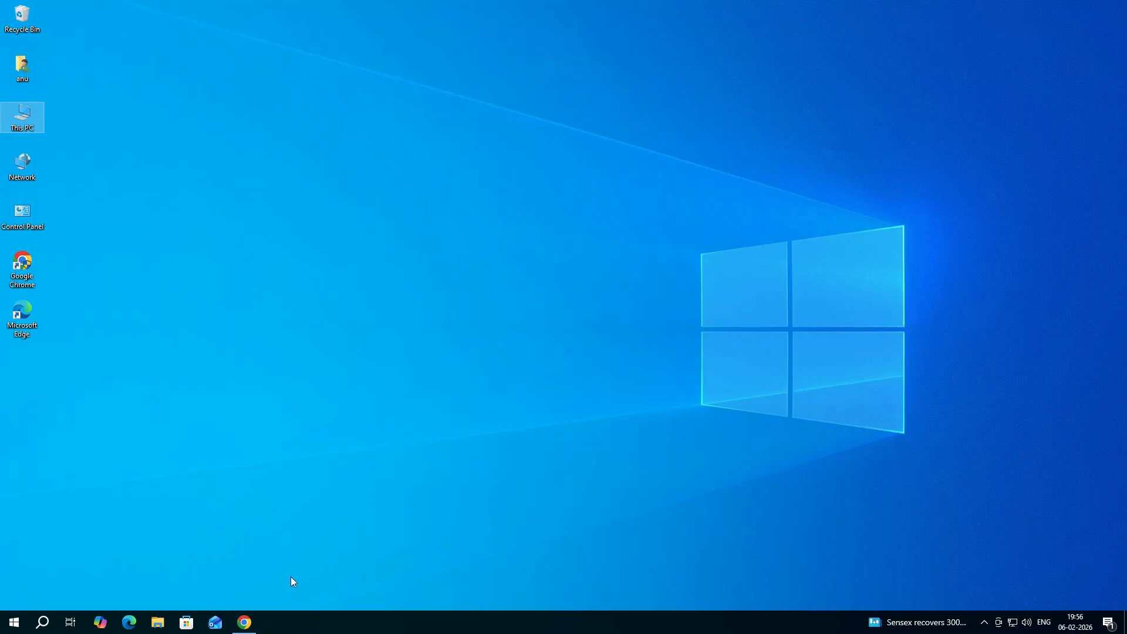
left_click(251, 625)
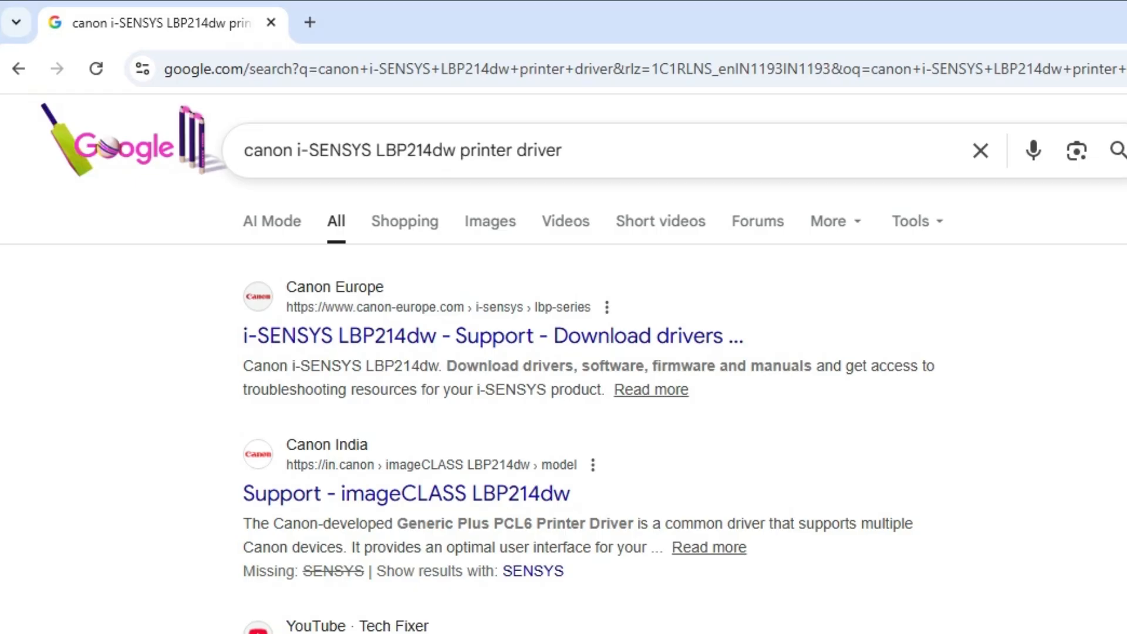
left_click(600, 169)
key("Return")
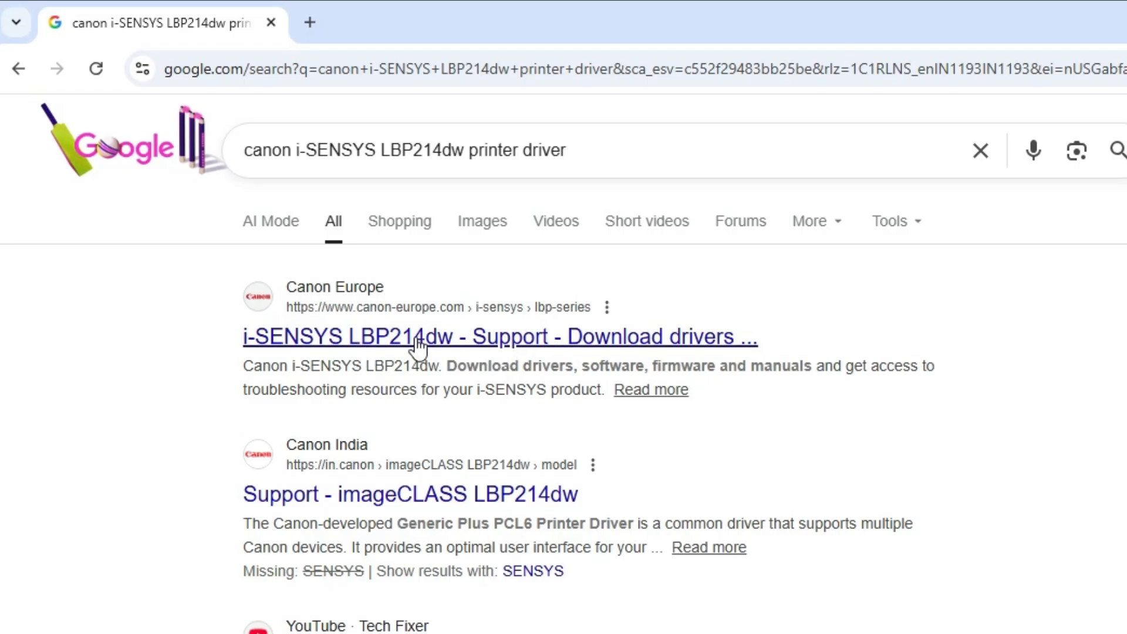
Open the Canon Europe i-SENSYS LBP214dw support result in a new tab and decline the site's cookies
right_click(355, 340)
left_click(412, 365)
left_click(397, 12)
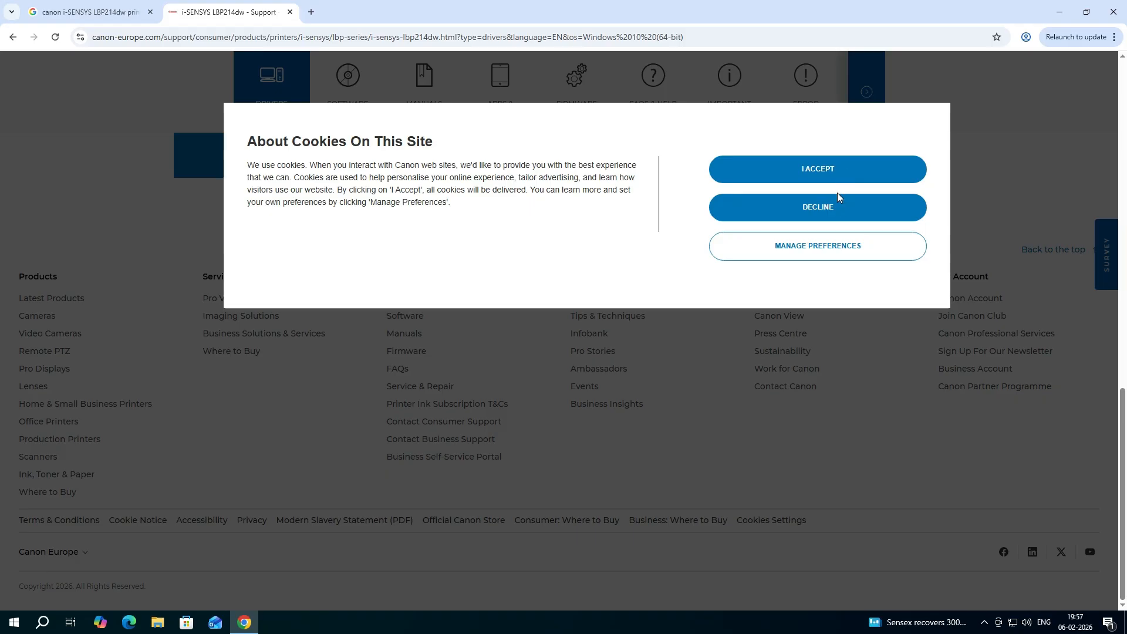
left_click(840, 206)
Select Windows 10 (64-bit) as the operating system in the Drivers section of the LBP214dw support page
scroll(581, 264, "up", 12)
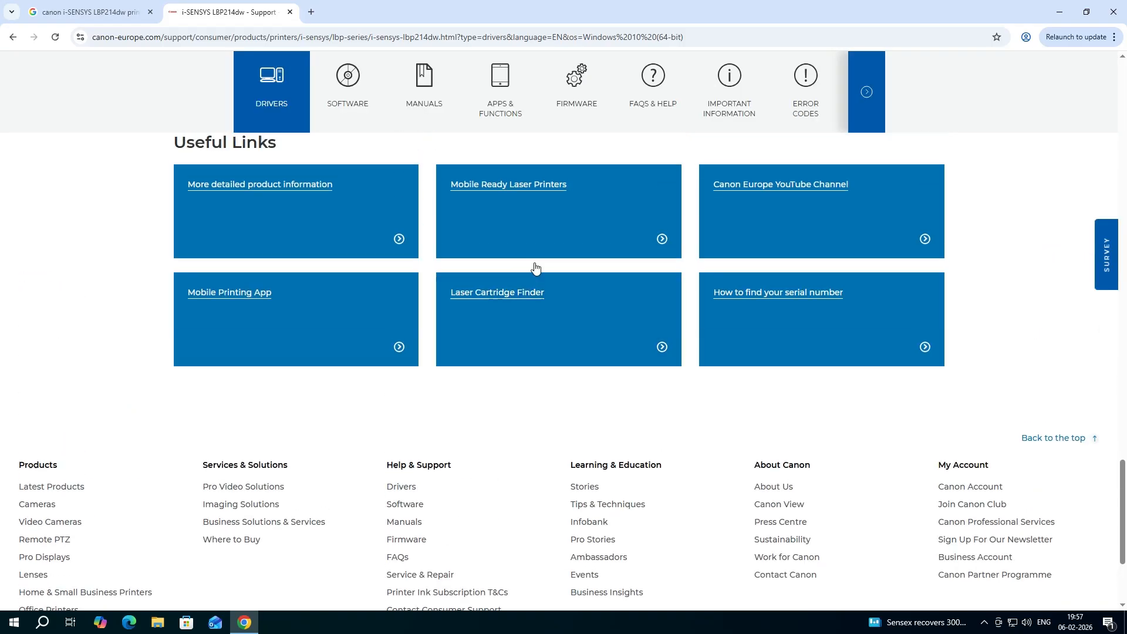
scroll(623, 243, "up", 15)
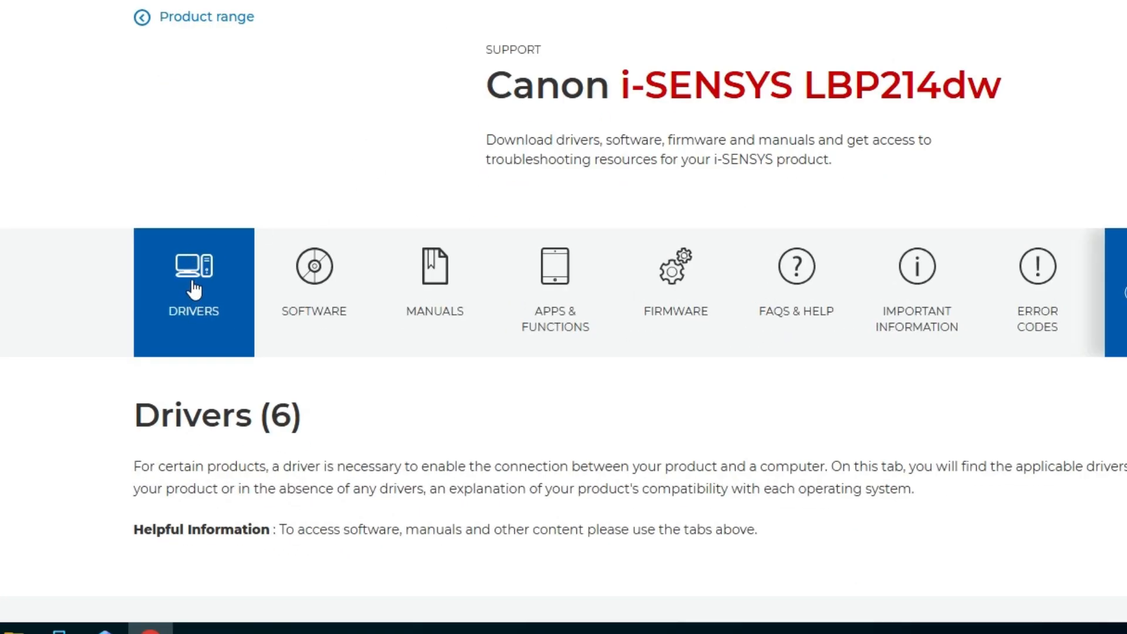
scroll(64, 293, "down", 5)
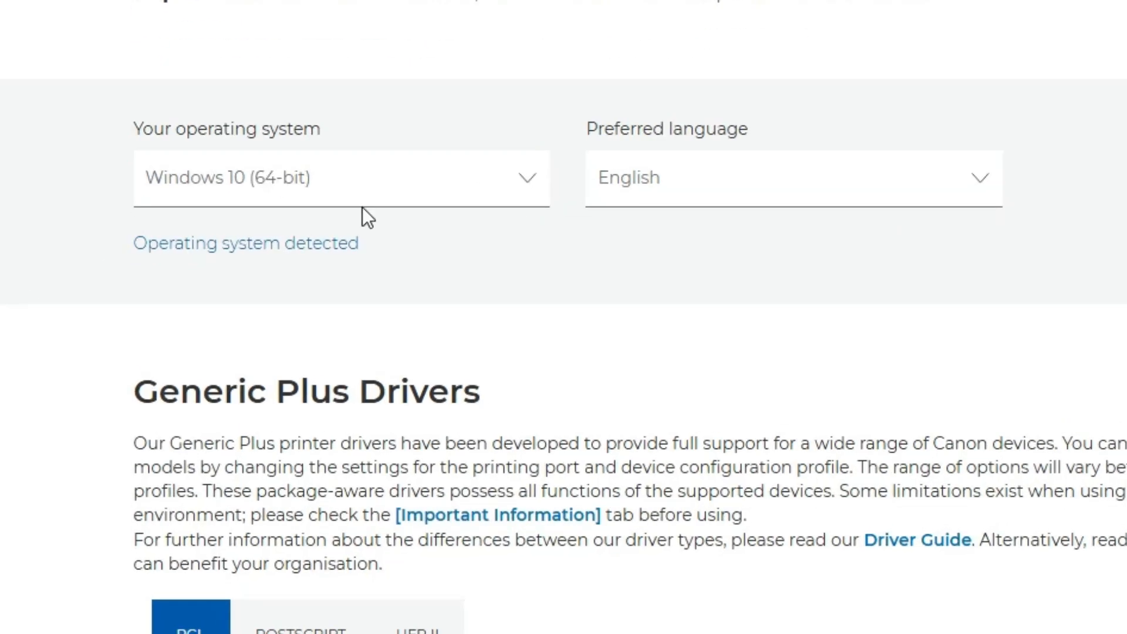
left_click(382, 187)
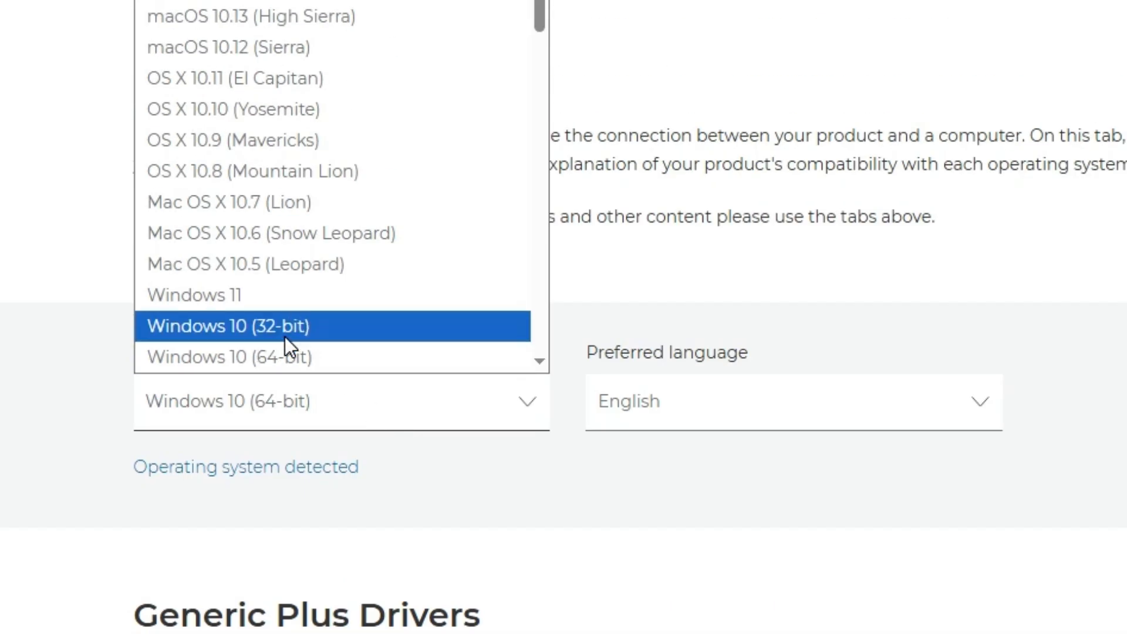
left_click(285, 355)
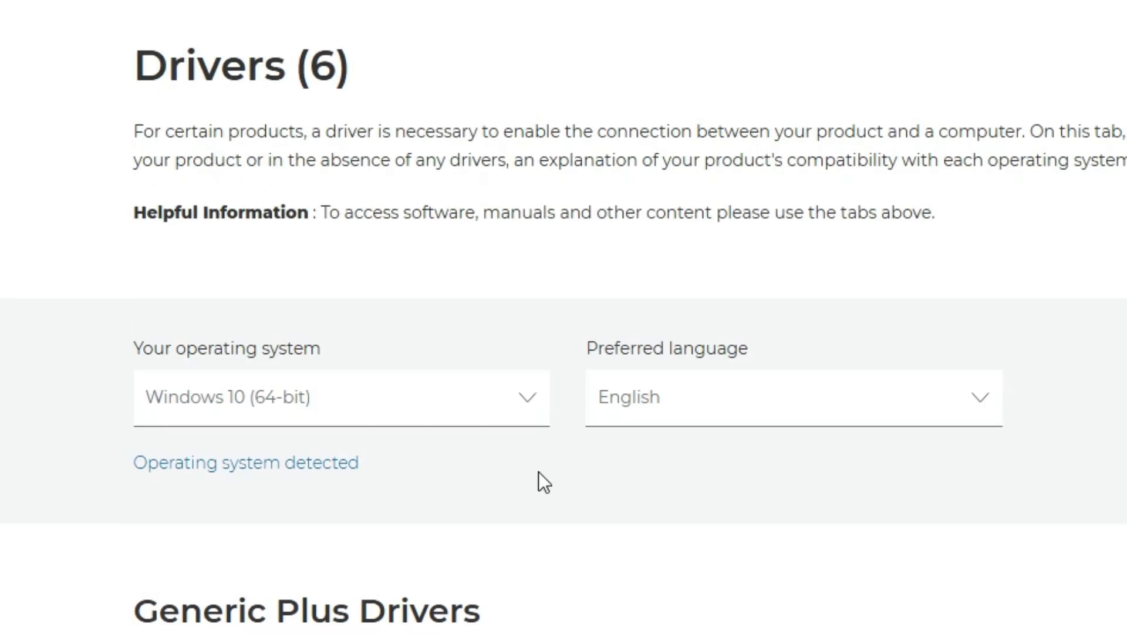
Download the [Windows 32bit & 64bit] Generic Plus PCL6 Printer Driver V3.31 from its detail page, accepting the disclaimer
scroll(537, 470, "down", 5)
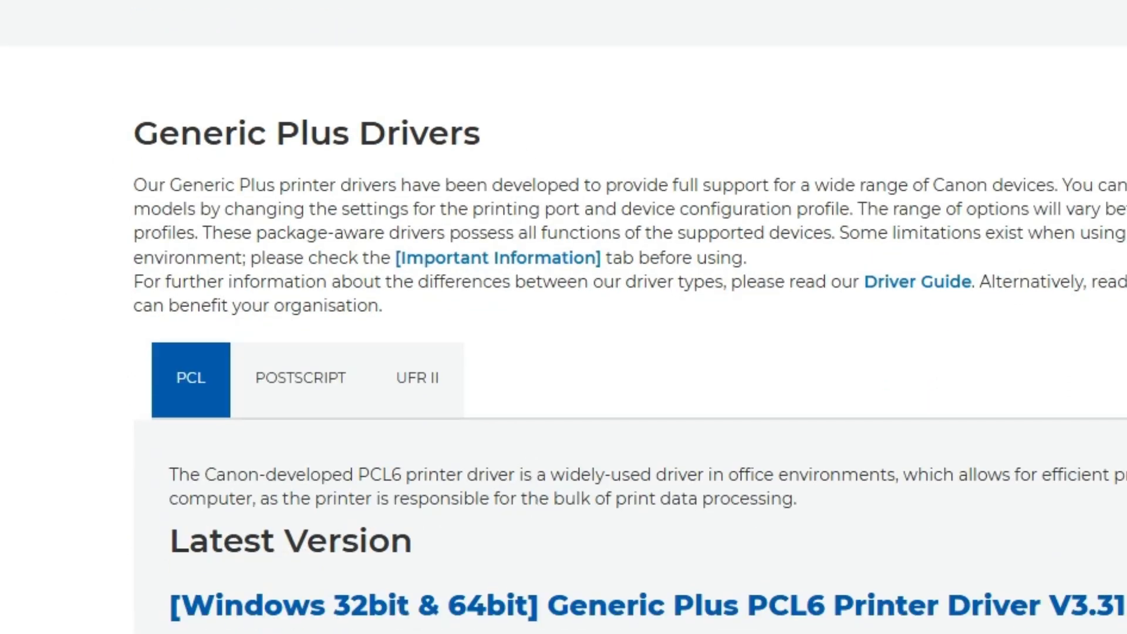
scroll(870, 413, "down", 4)
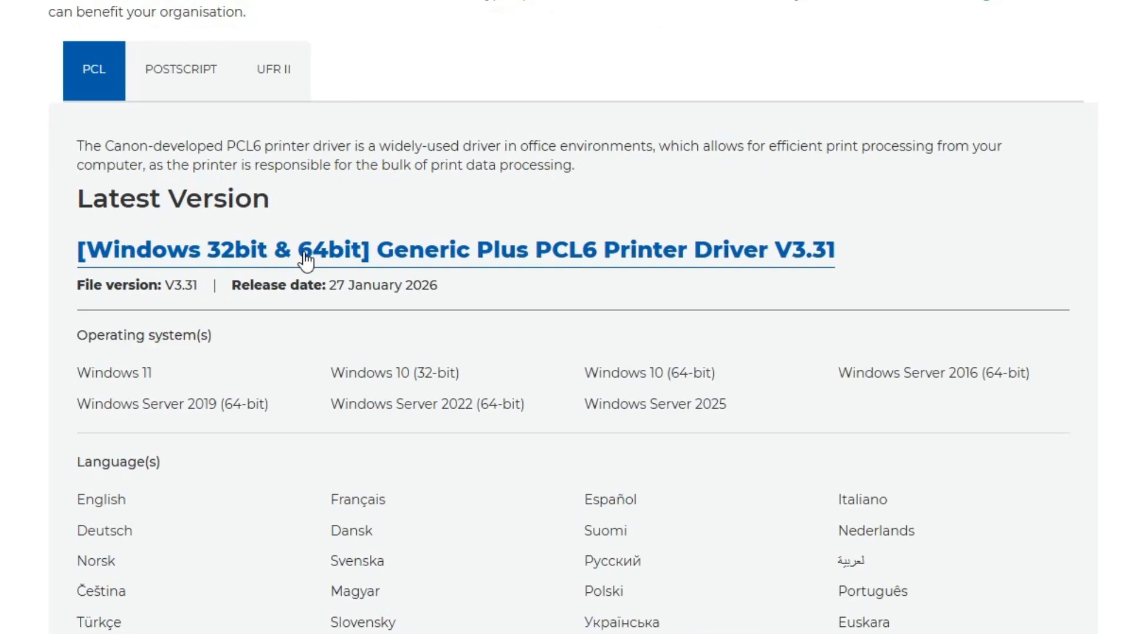
left_click(493, 257)
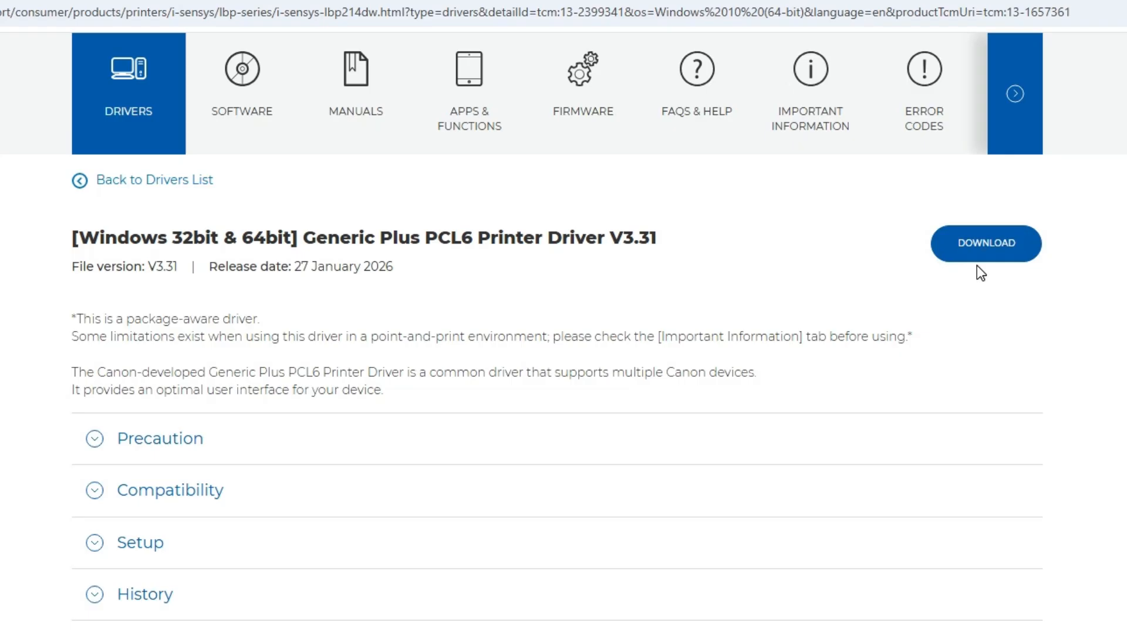
scroll(1006, 289, "up", 3)
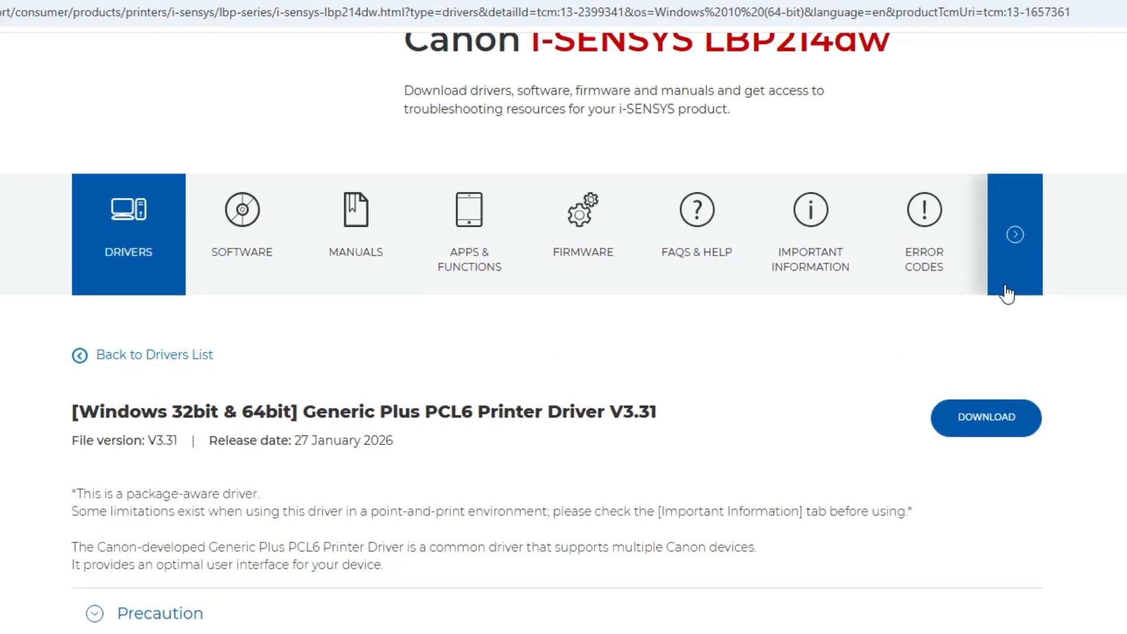
left_click(992, 419)
left_click(540, 523)
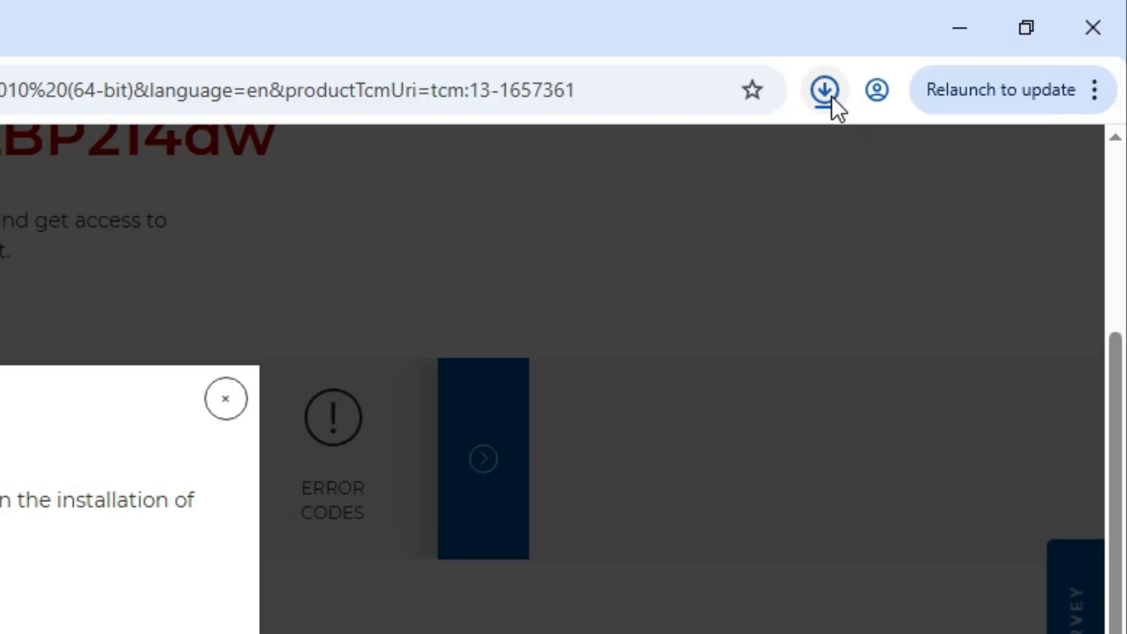
Show the downloaded GPlus_PCL6_Driver_V331_32_64_00 file in its folder and move it to the desktop
left_click(831, 96)
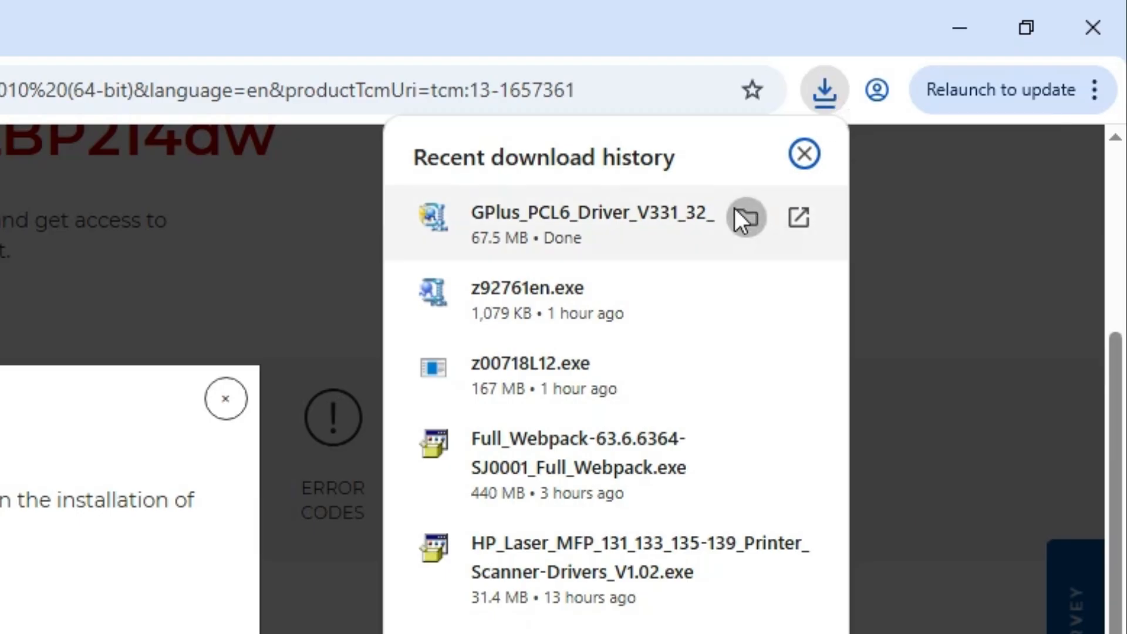
left_click(740, 216)
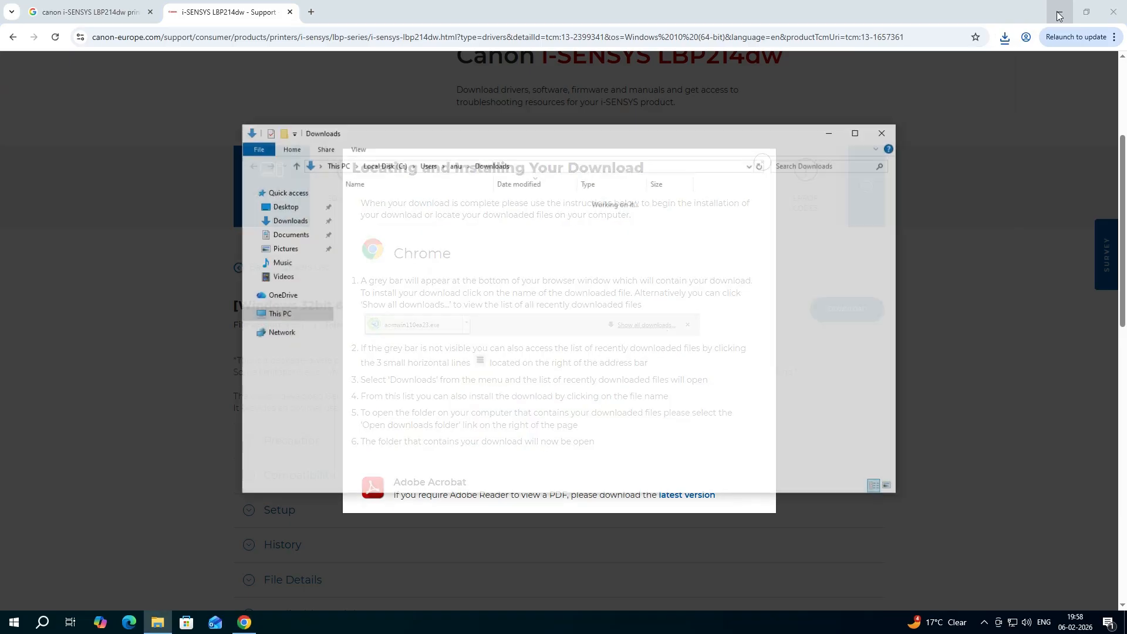
left_click(1058, 16)
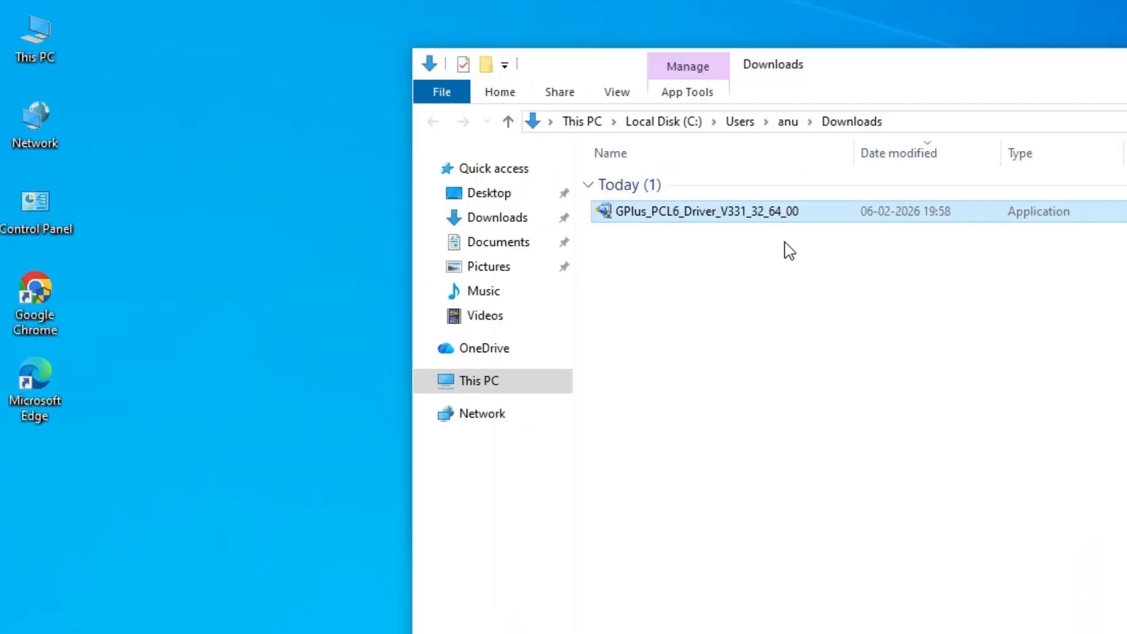
left_click_drag(401, 213, 134, 316)
left_click_drag(222, 389, 197, 400)
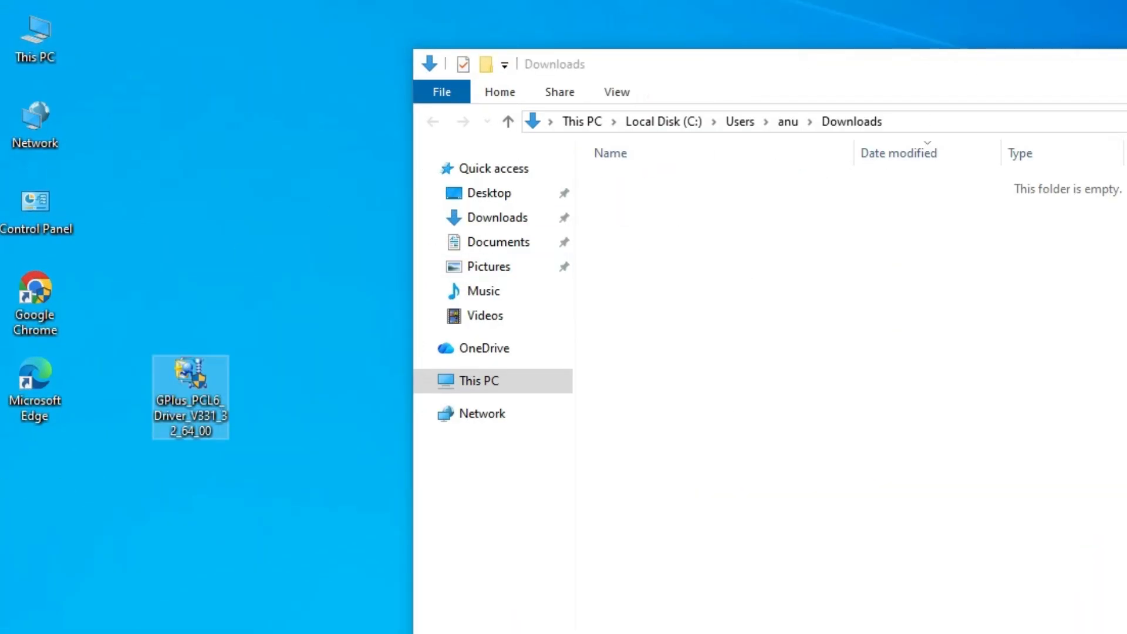
left_click(888, 131)
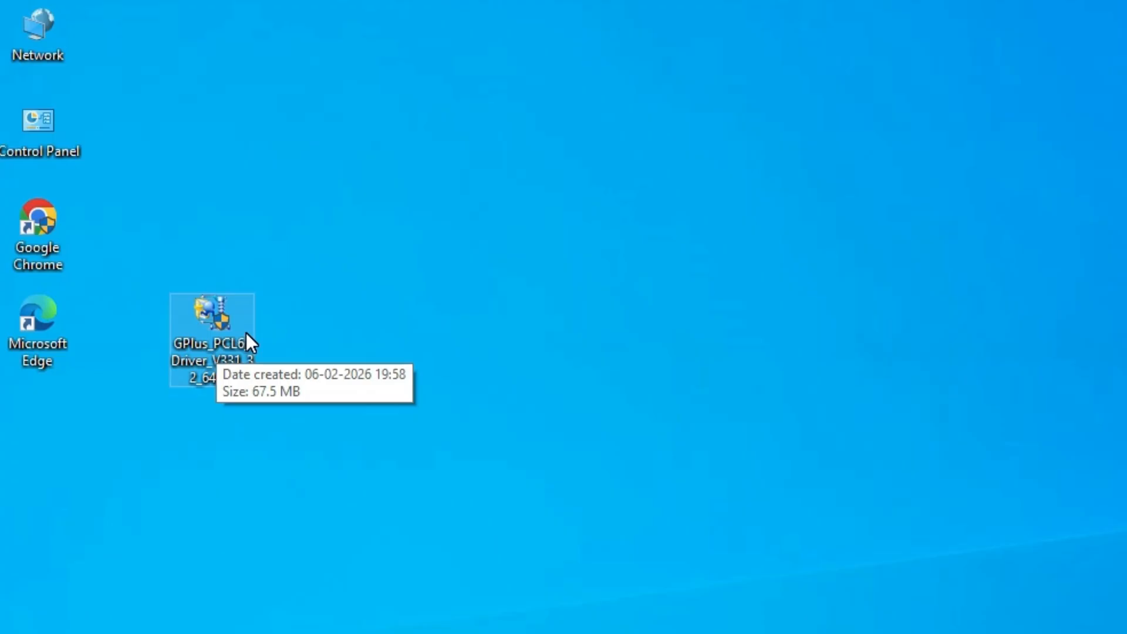
Extract the GPlus_PCL6_Driver_V331_32_64_00 package into its own desktop folder and place that folder beneath the installer
right_click(219, 328)
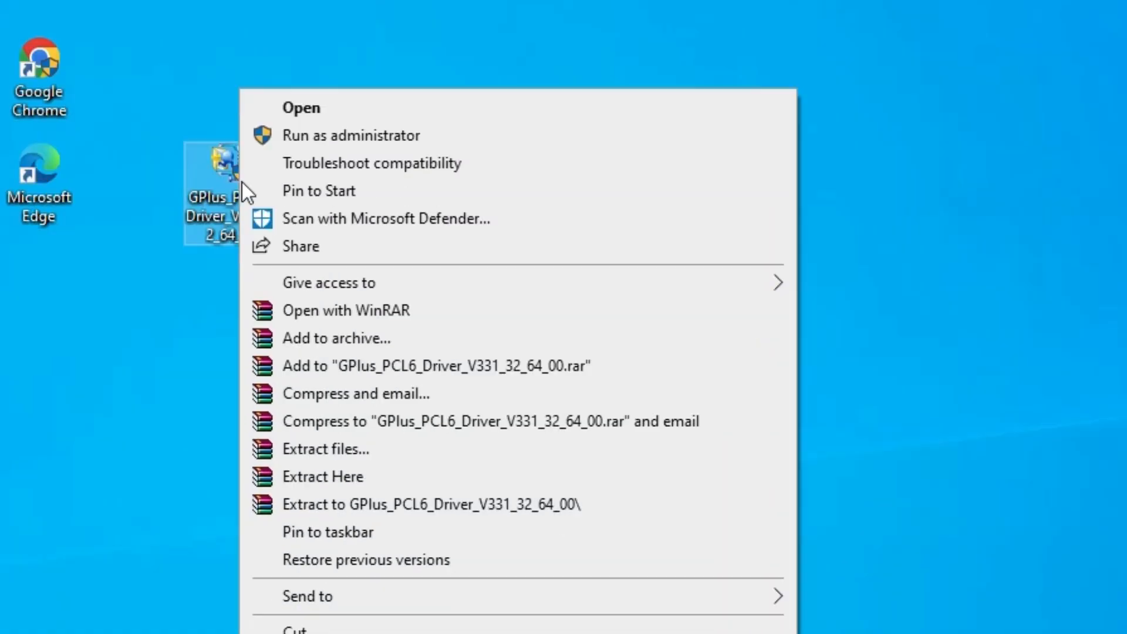
left_click(334, 411)
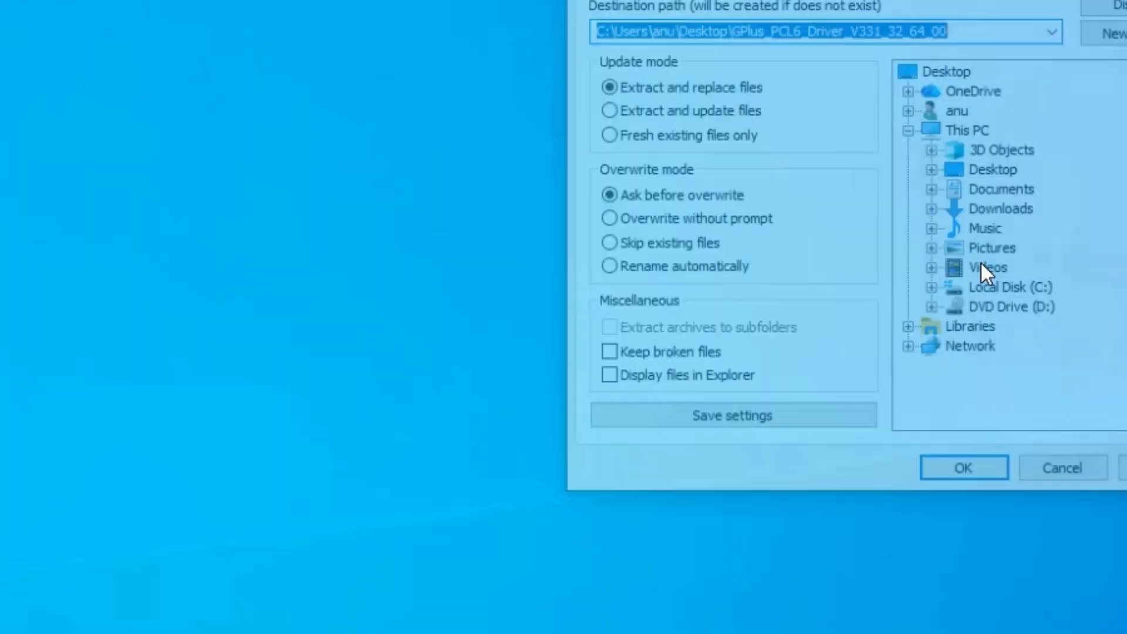
left_click(614, 552)
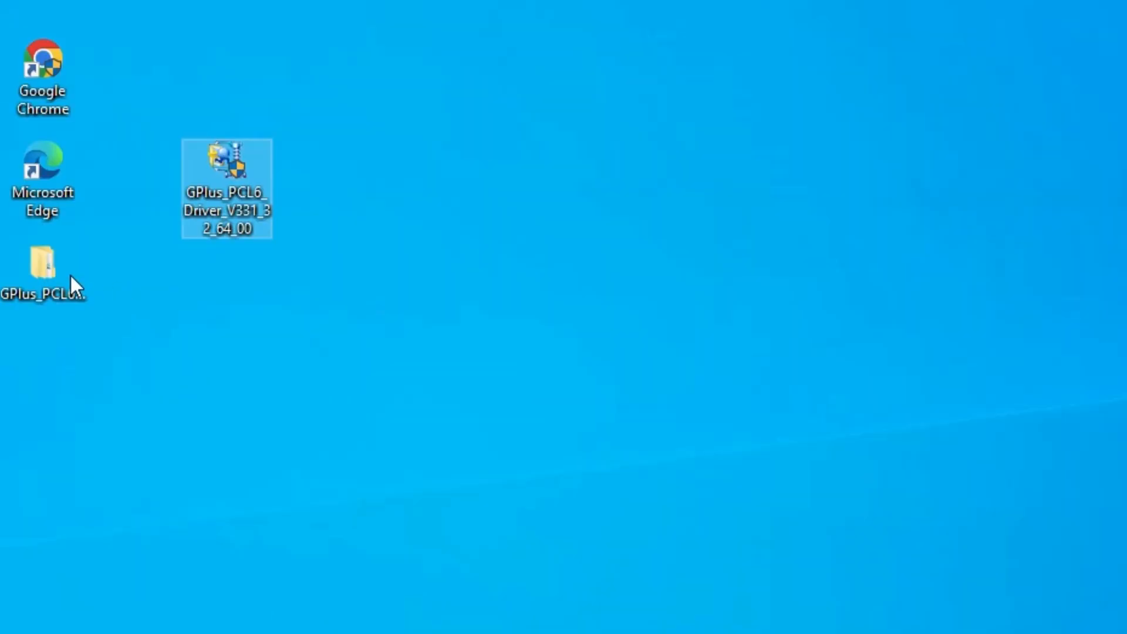
left_click_drag(70, 289, 227, 294)
Examine the Driver folder inside the extracted package's x64 folder, and close the window
double_click(231, 281)
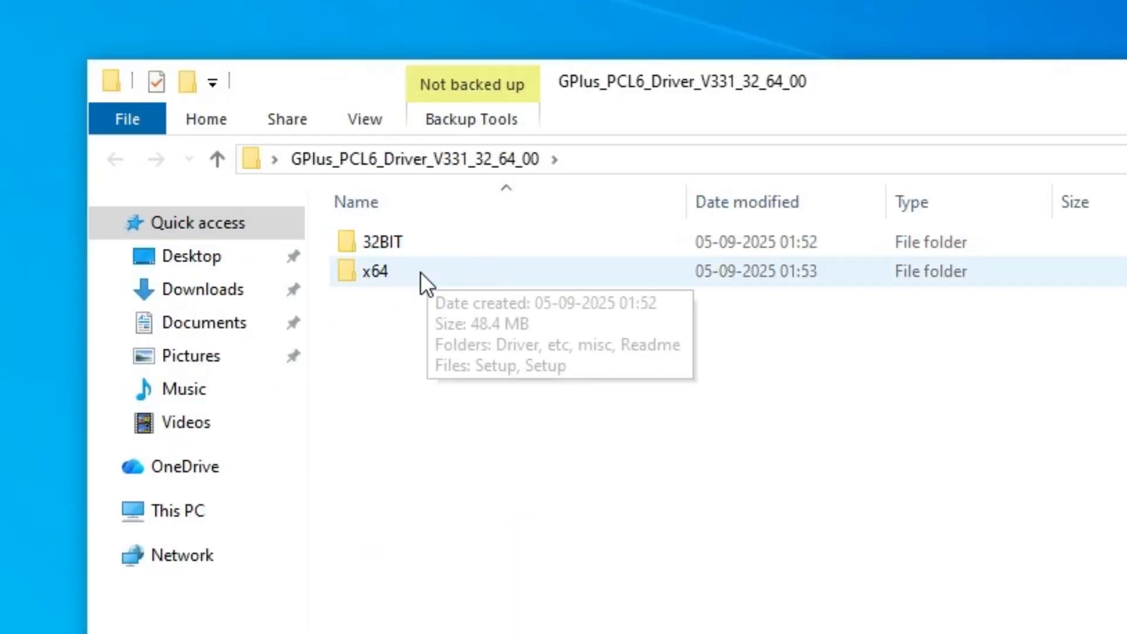
left_click(417, 249)
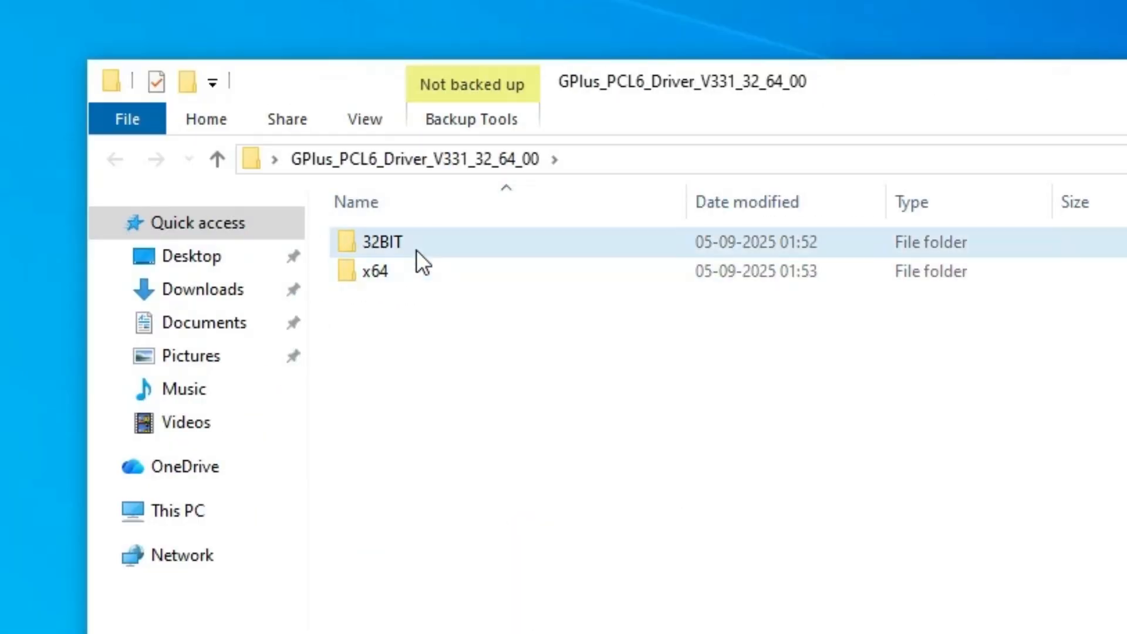
left_click(402, 273)
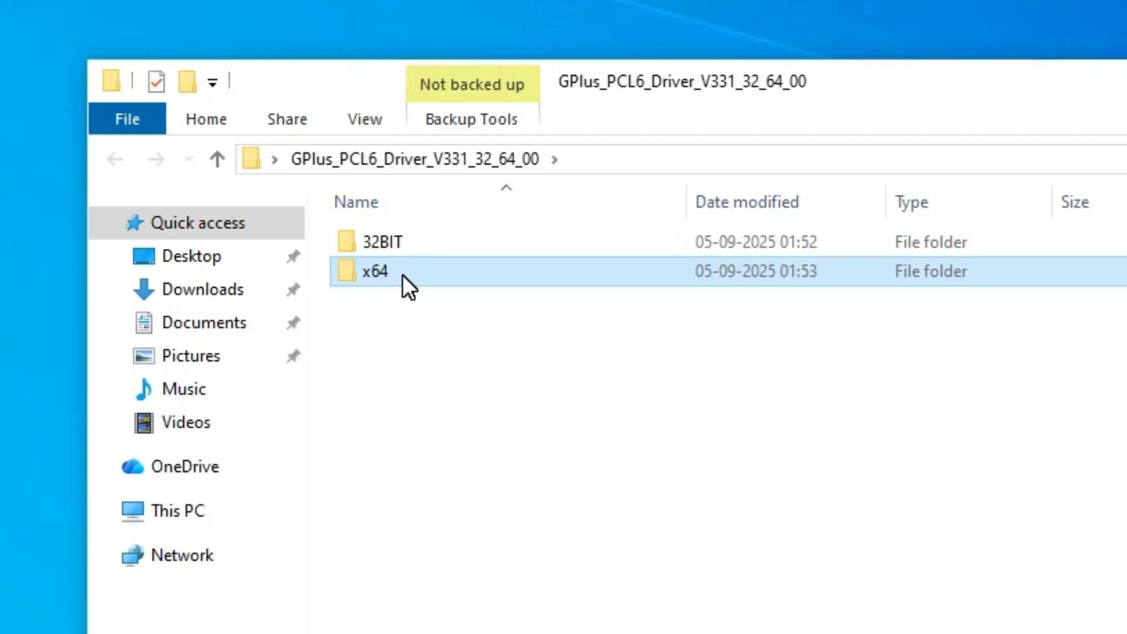
double_click(403, 274)
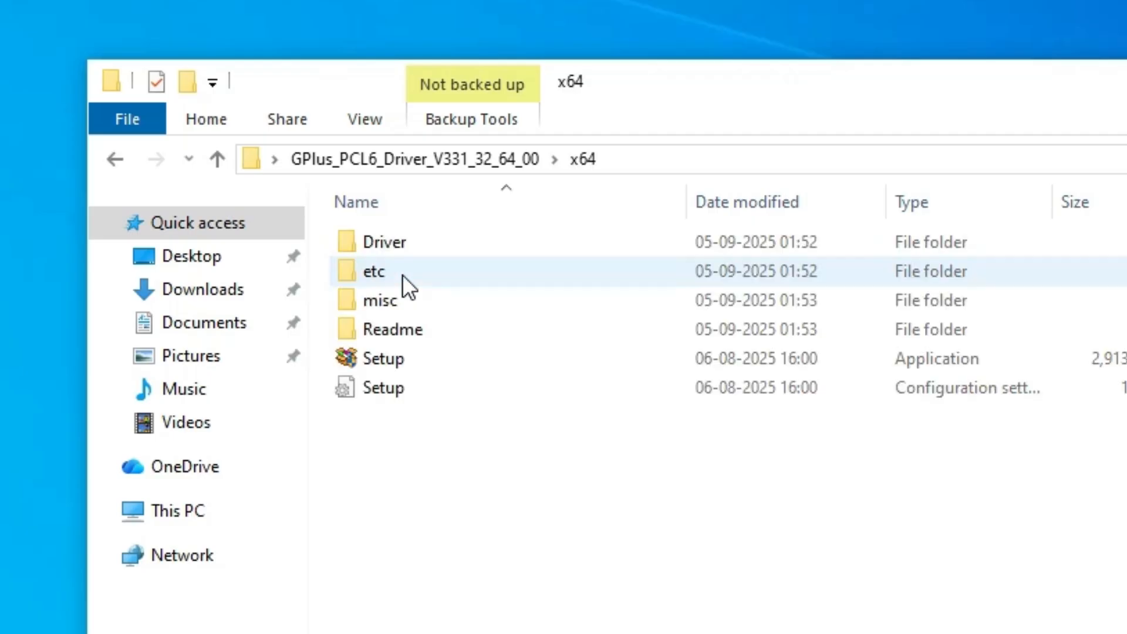
double_click(417, 248)
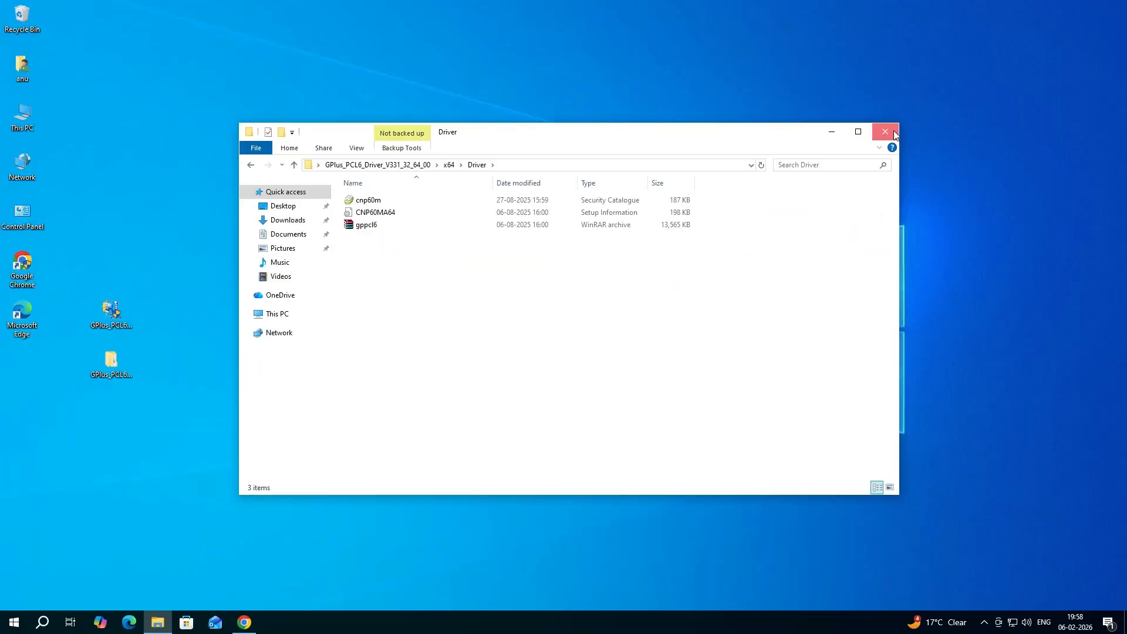
left_click(893, 130)
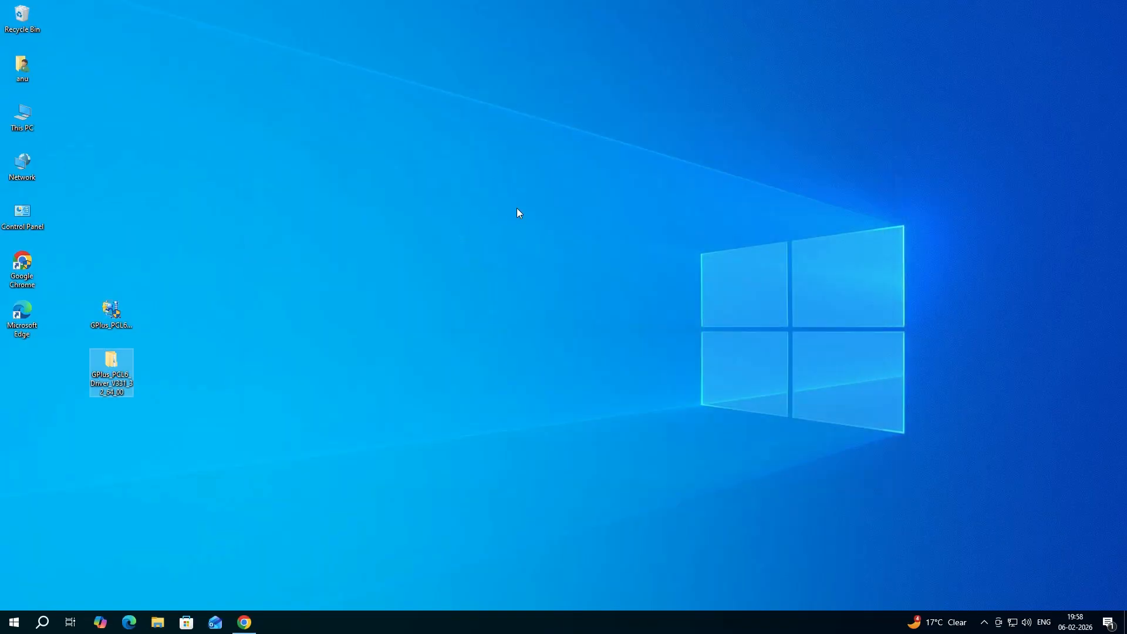
Open the Printers & scanners settings and start adding an unlisted printer, allowing the change to printing settings
left_click(9, 626)
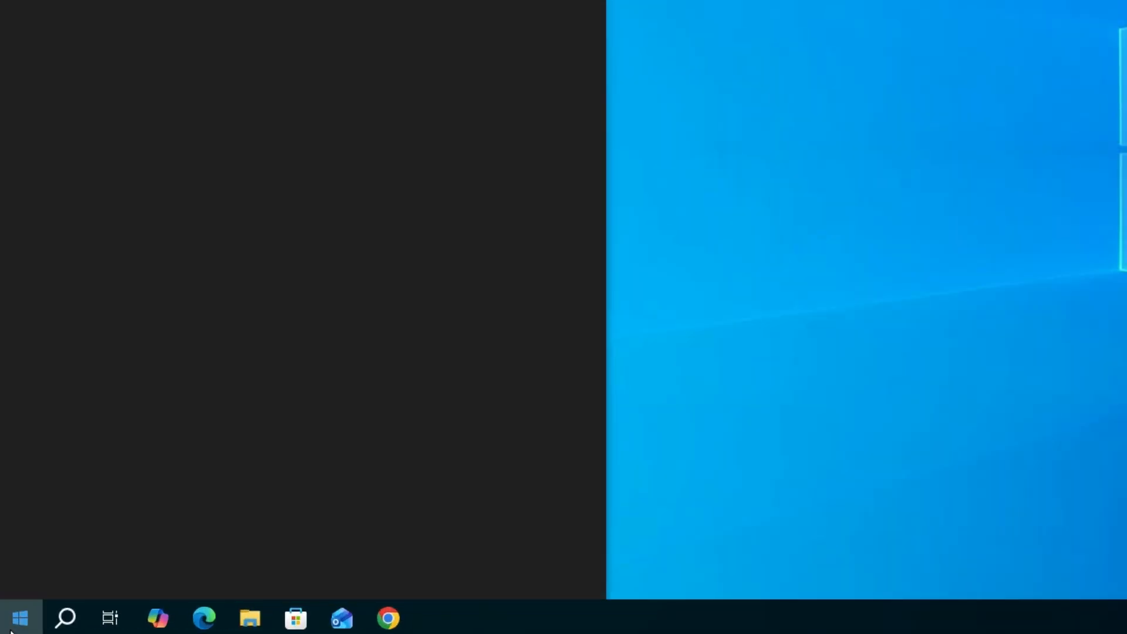
type("pr")
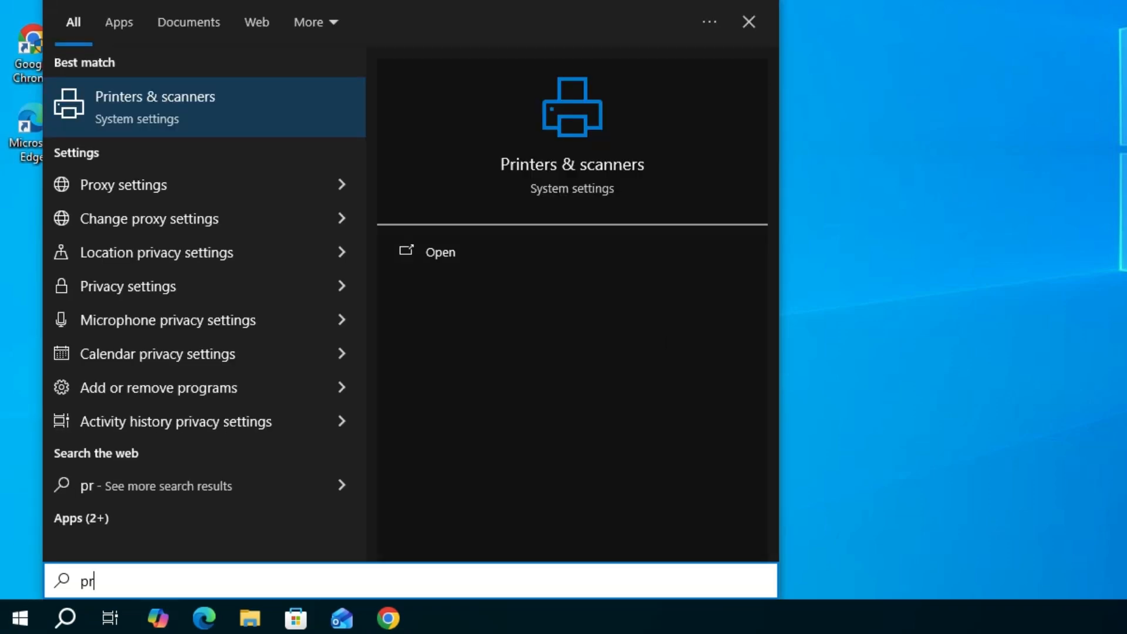
left_click(108, 101)
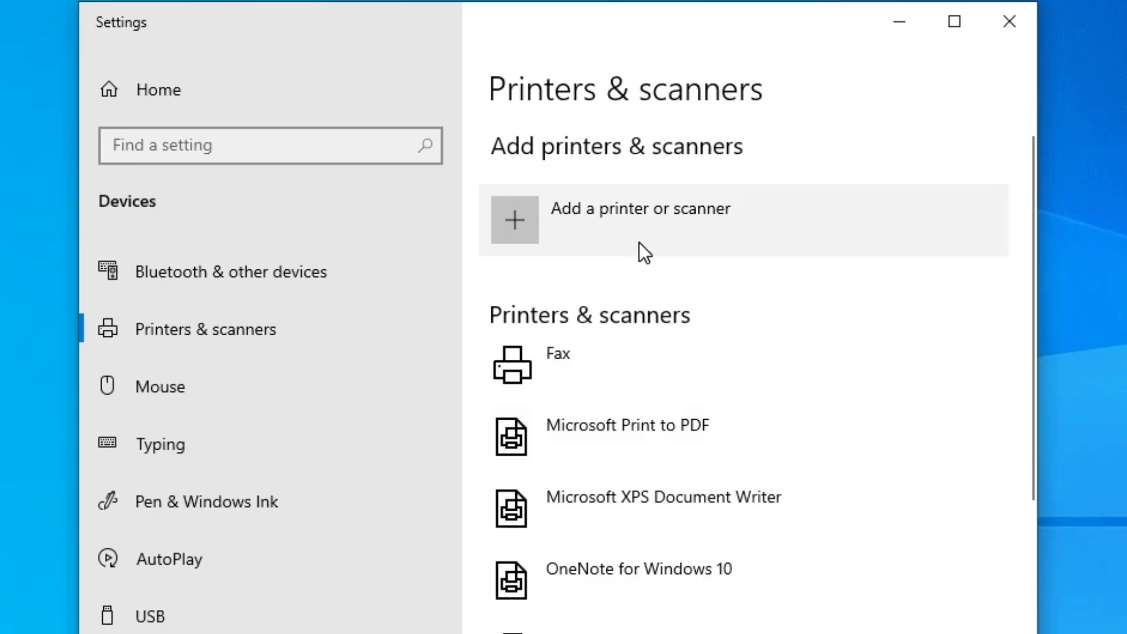
left_click(657, 231)
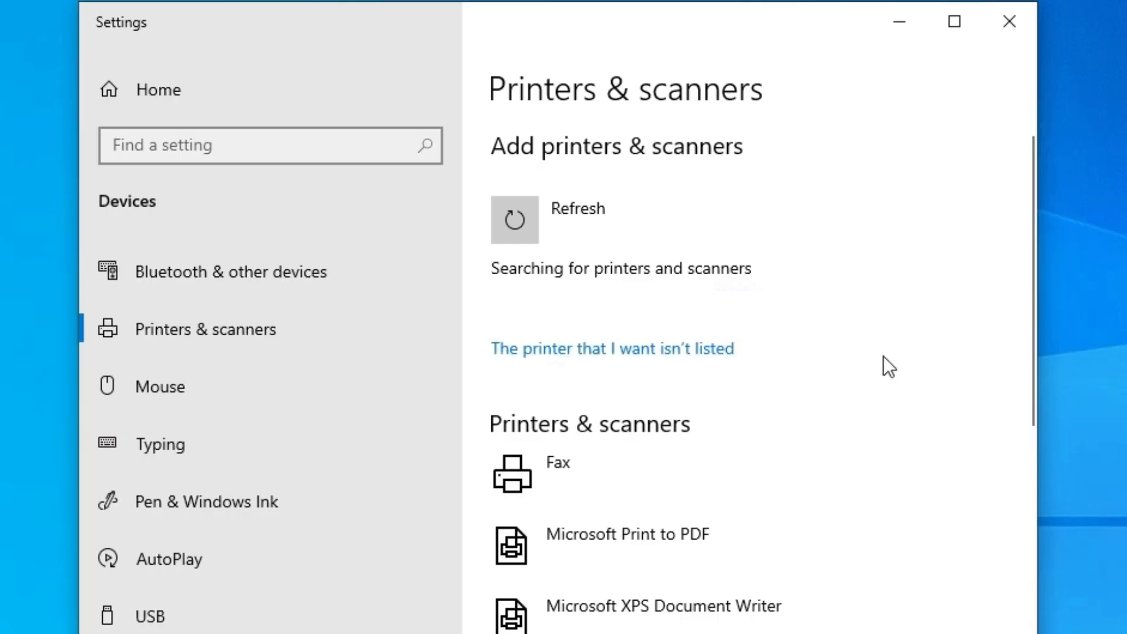
left_click(702, 349)
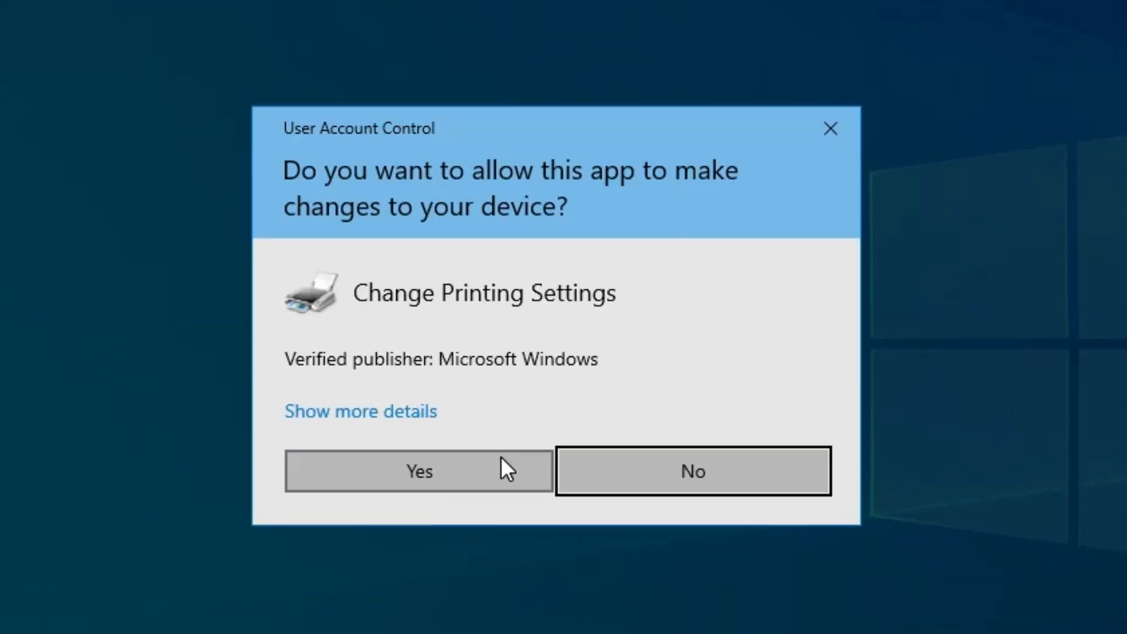
left_click(637, 628)
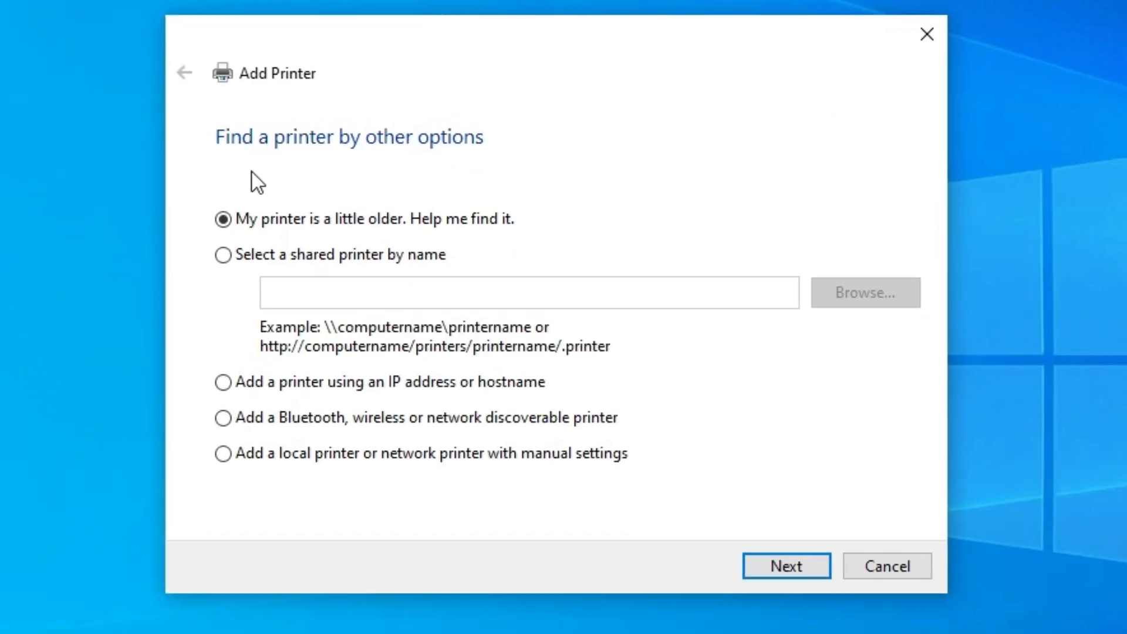
Choose to add a local printer with manual settings and assign it the existing USB_001 (Local Port) port
left_click(348, 456)
left_click(788, 563)
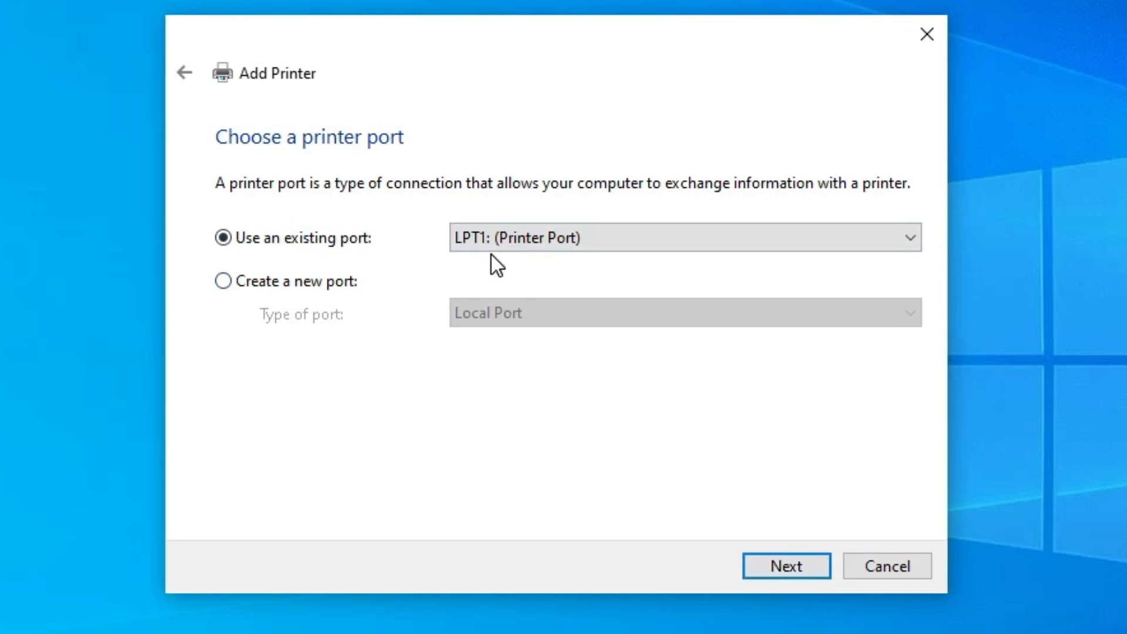
left_click(606, 237)
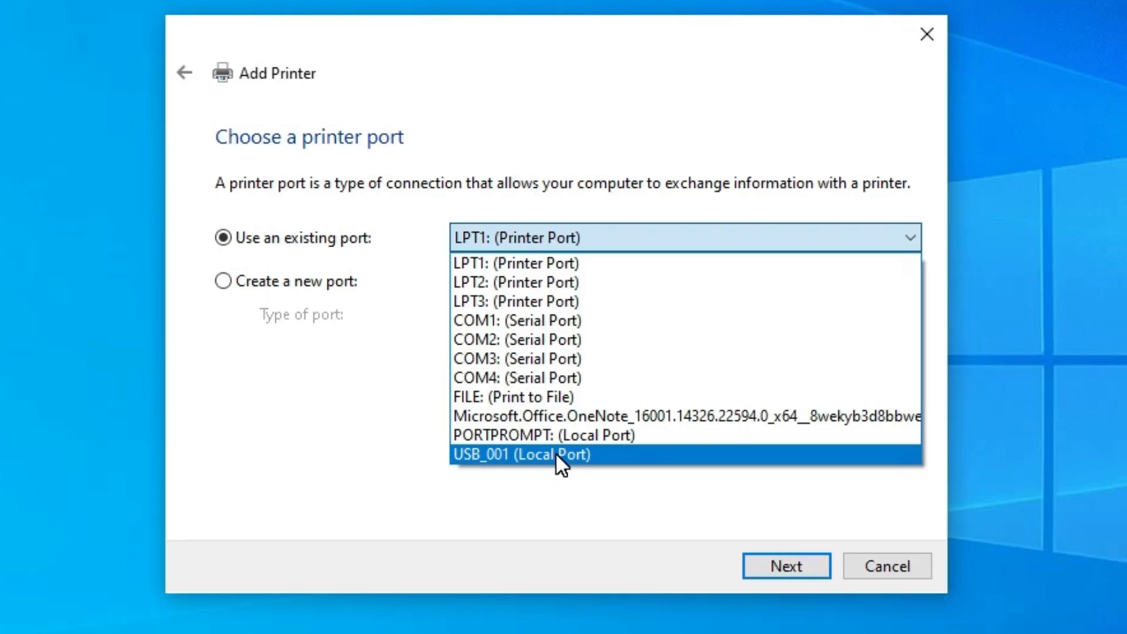
left_click(555, 454)
left_click(741, 566)
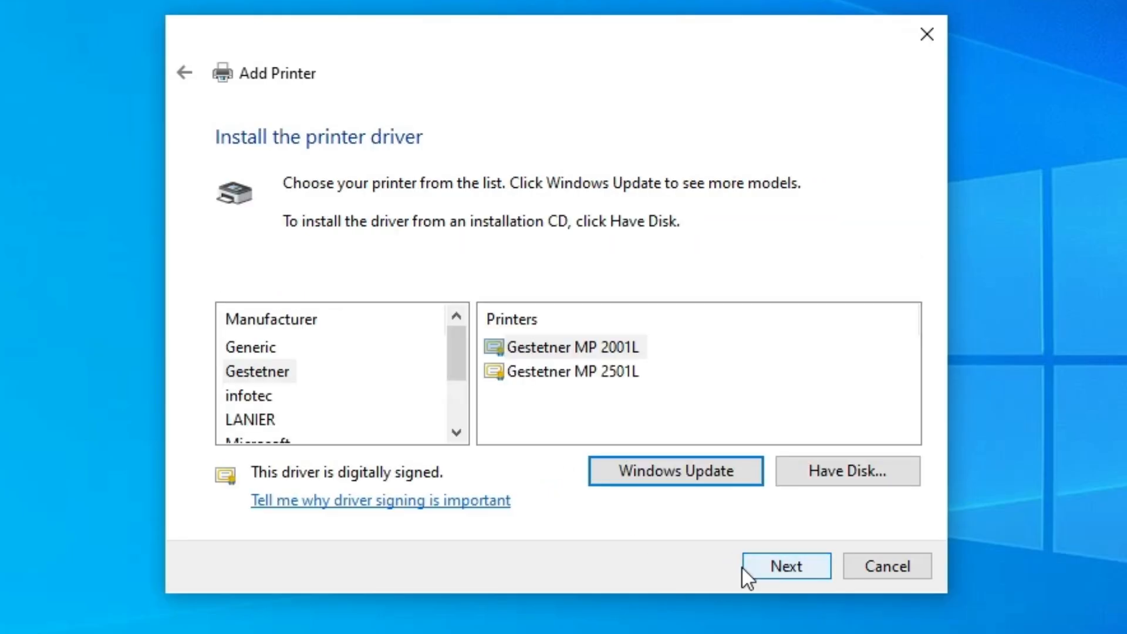
Load the driver from disk using CNP60MA64.INF in the x64 Driver folder of the desktop's GPlus_PCL6_Driver_V331_32_64_00 package
left_click(869, 467)
left_click(766, 434)
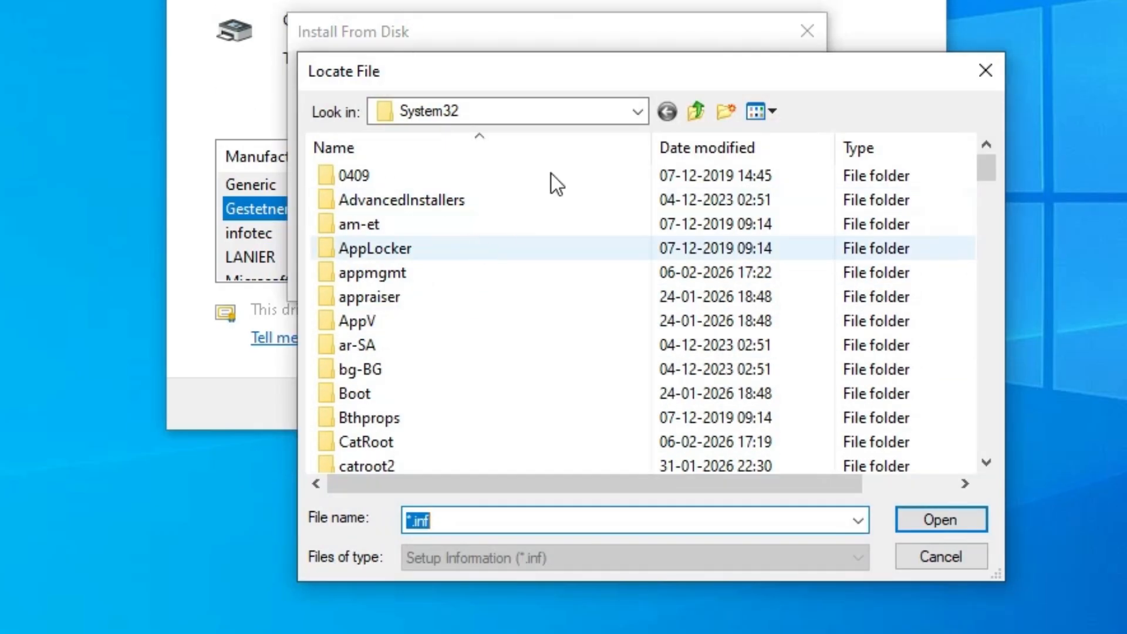
left_click(568, 111)
left_click(417, 159)
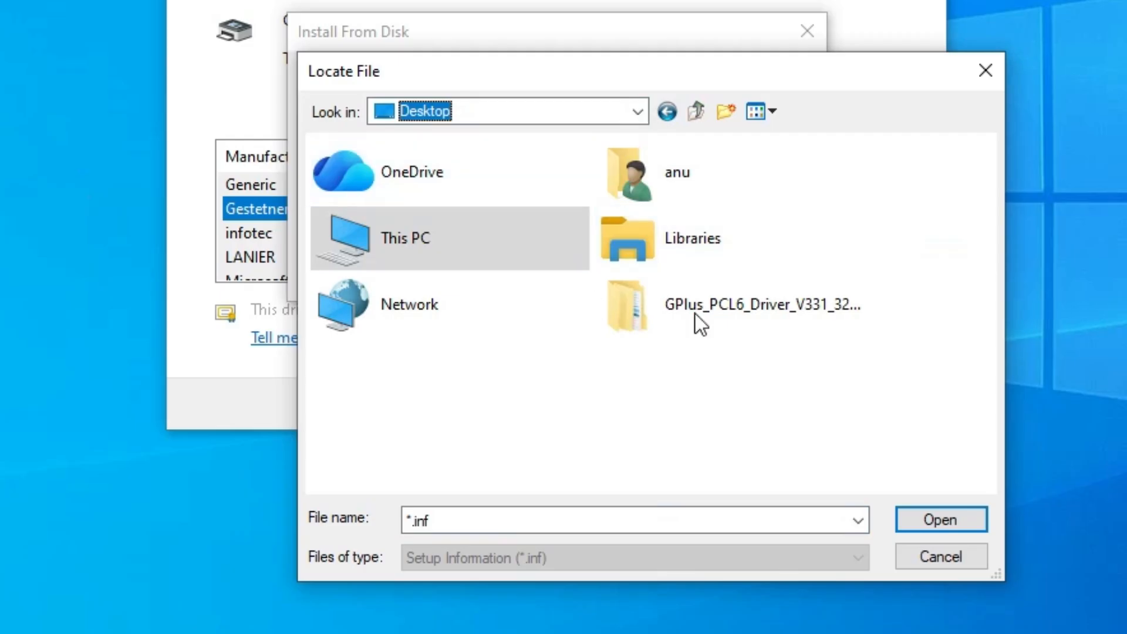
left_click(724, 309)
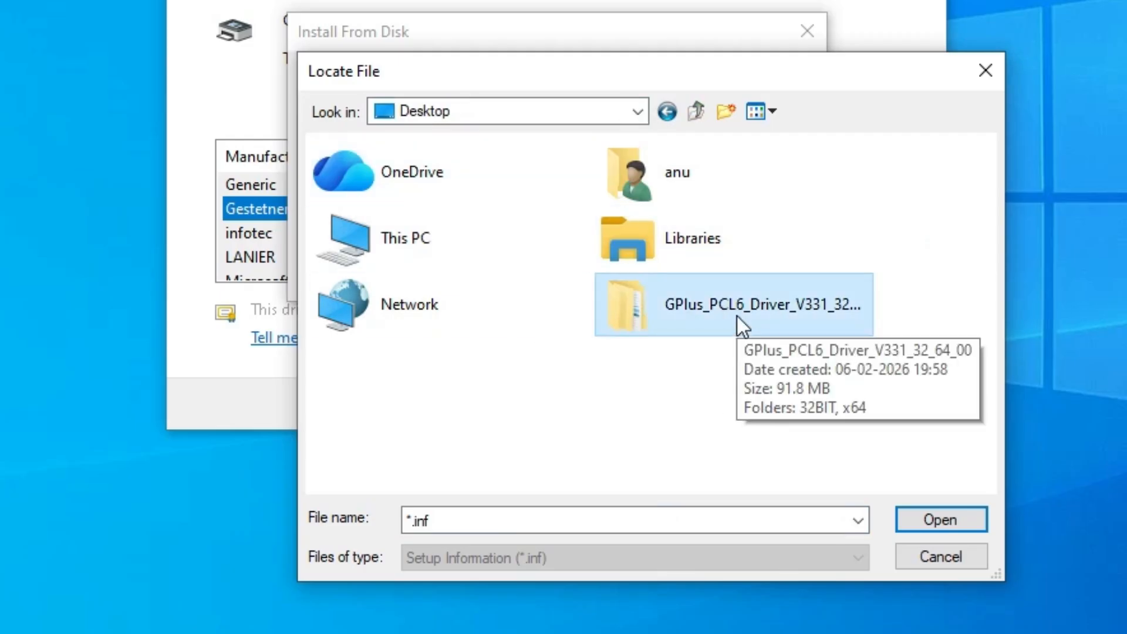
double_click(737, 317)
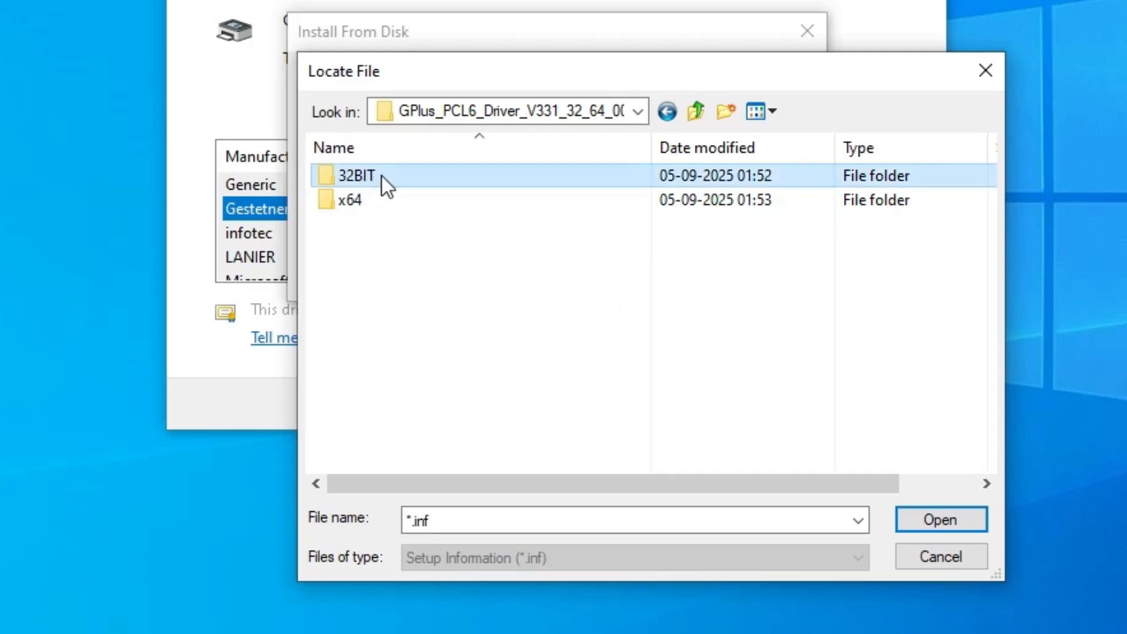
left_click(366, 196)
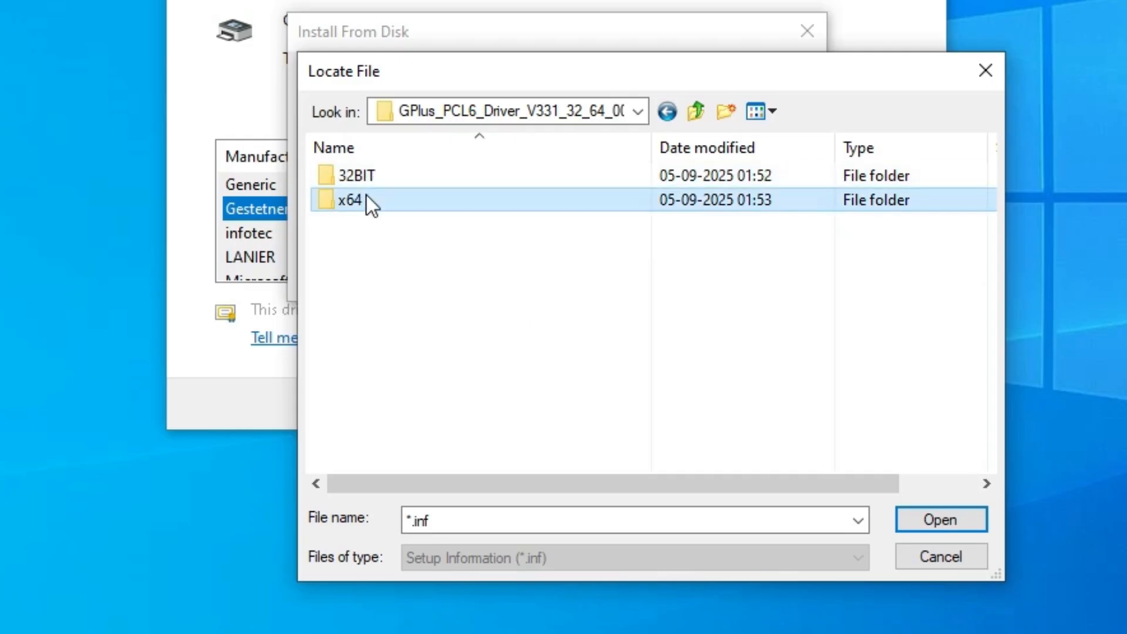
double_click(413, 196)
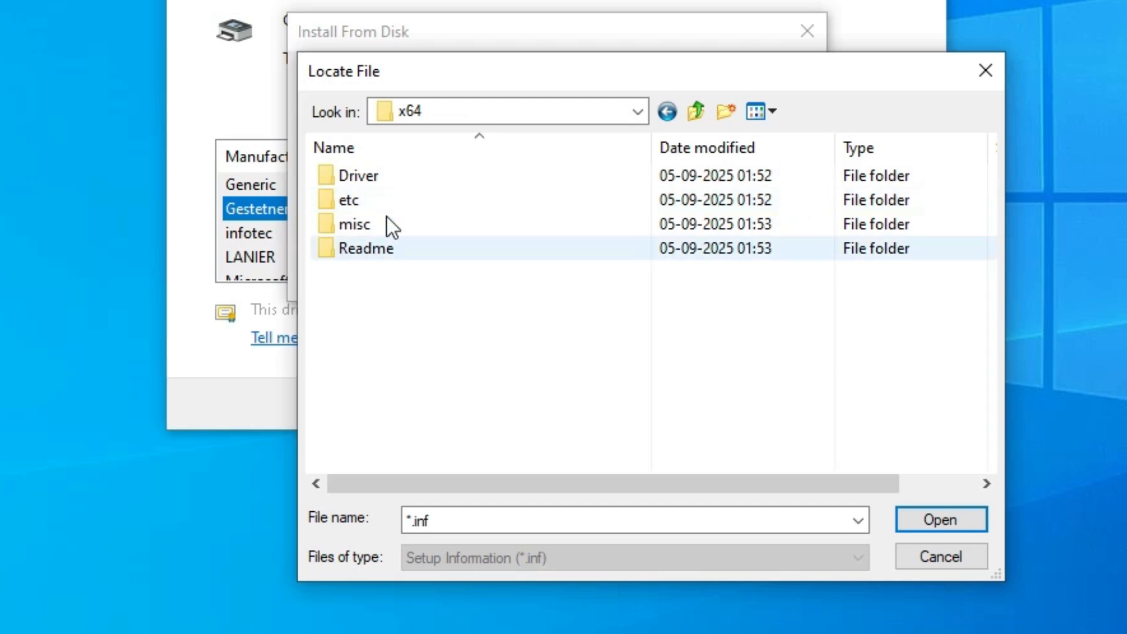
double_click(390, 176)
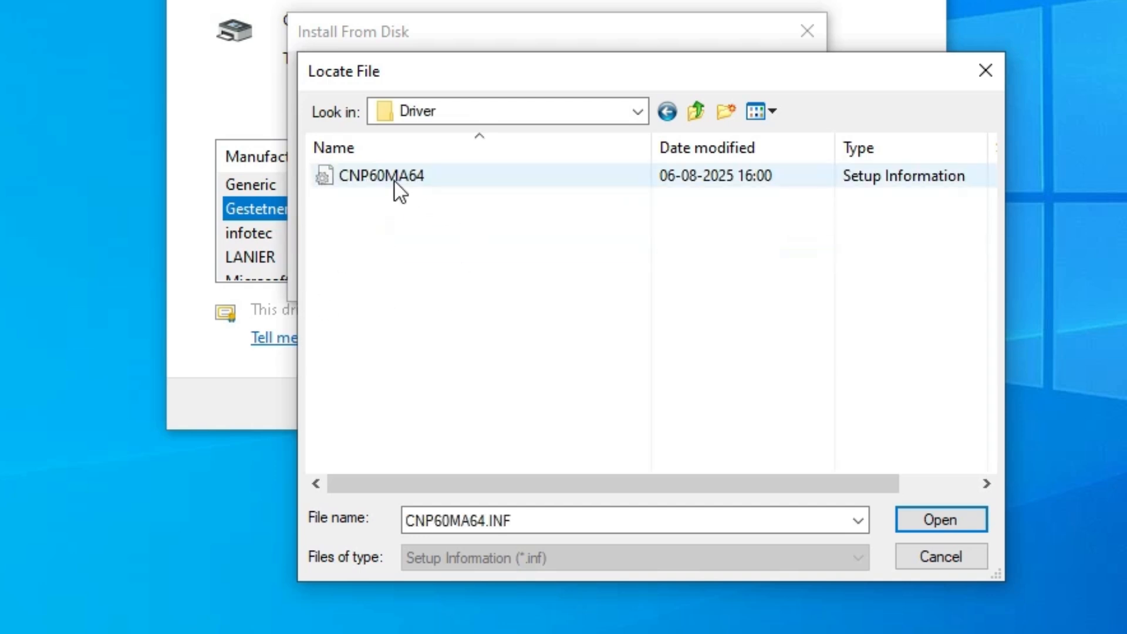
left_click(938, 518)
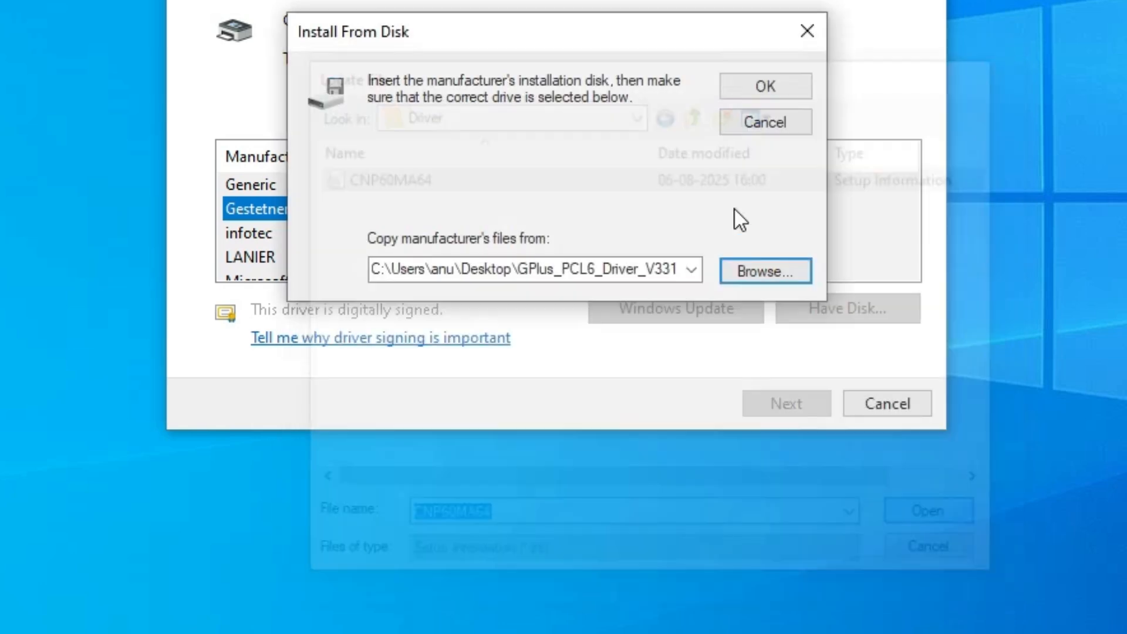
left_click(753, 258)
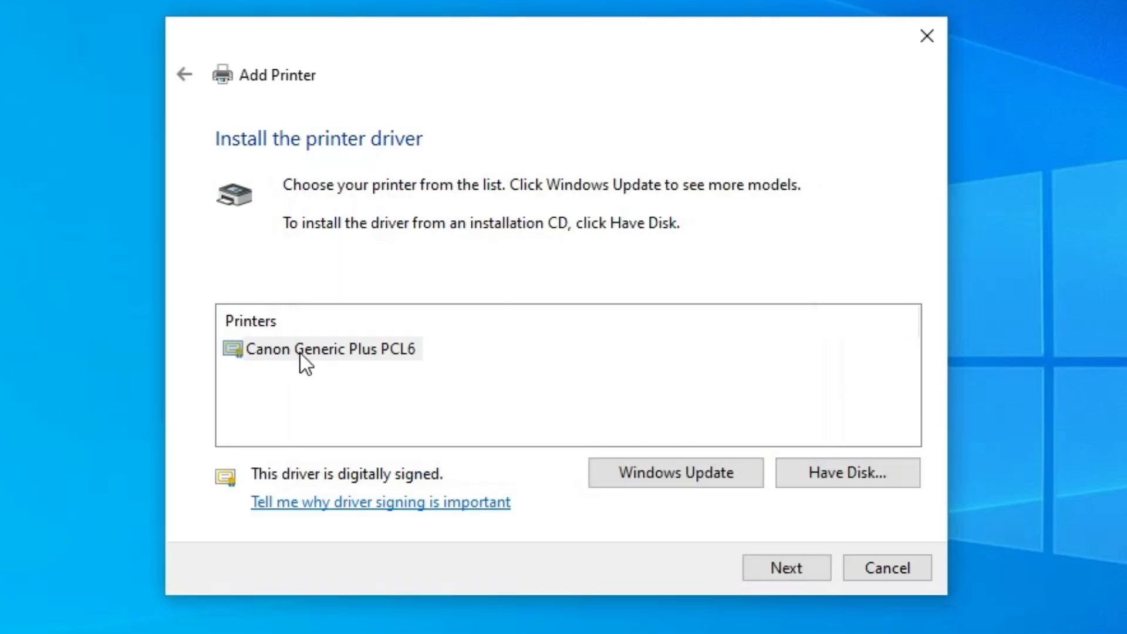
Select the Canon Generic Plus PCL6 driver and name the printer Canon LBP214dw
left_click(285, 352)
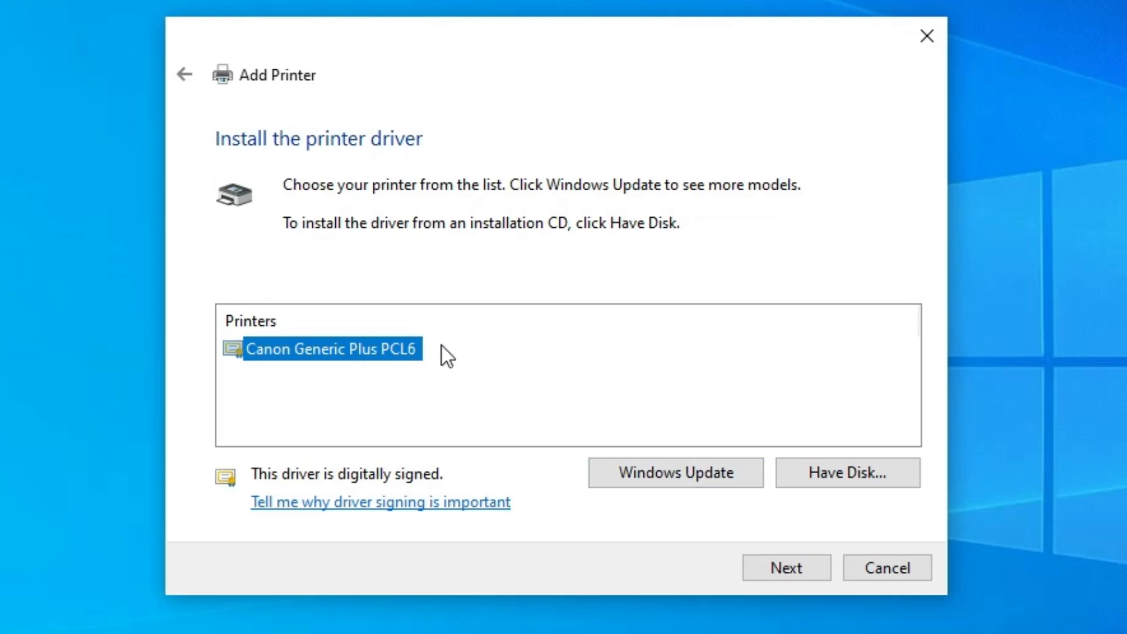
left_click(795, 564)
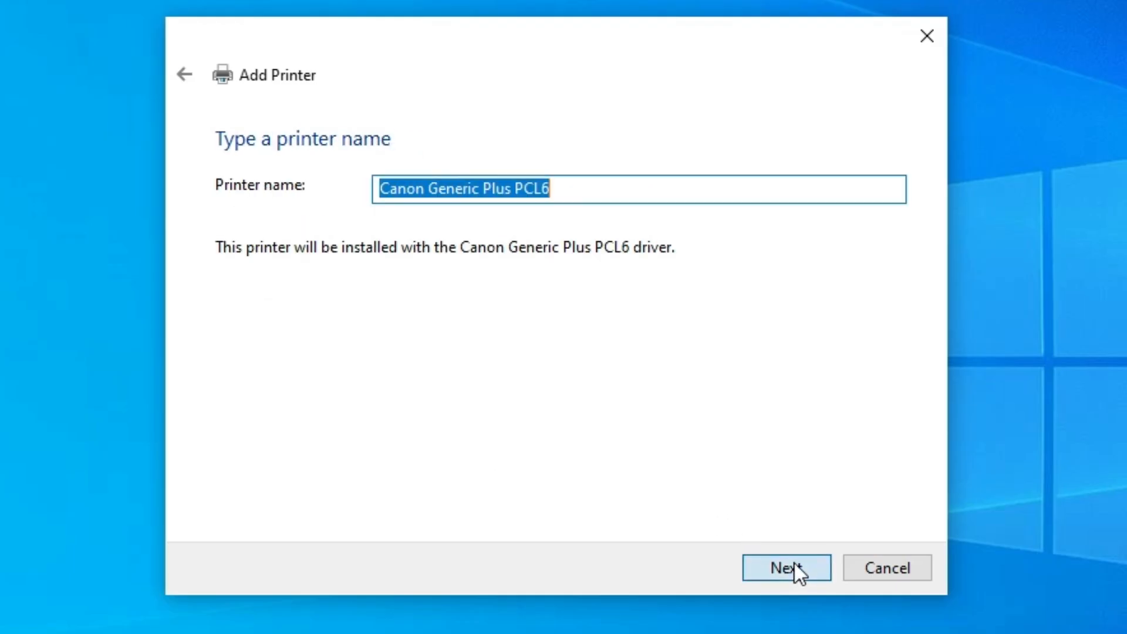
left_click(456, 188)
left_click_drag(427, 188, 551, 188)
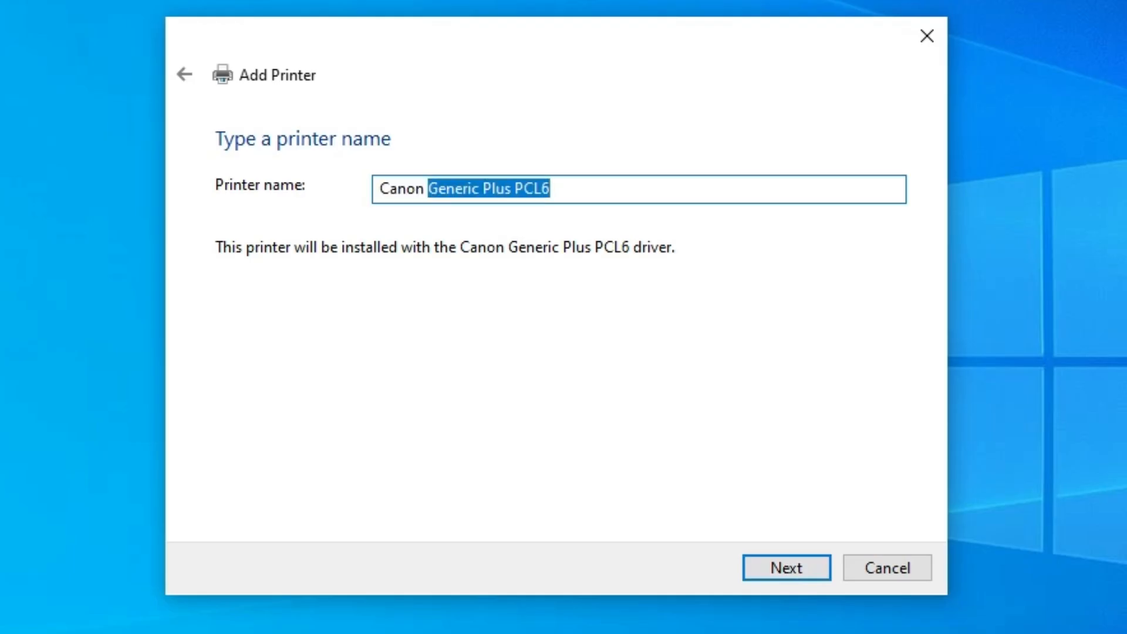
type("LBP214dw")
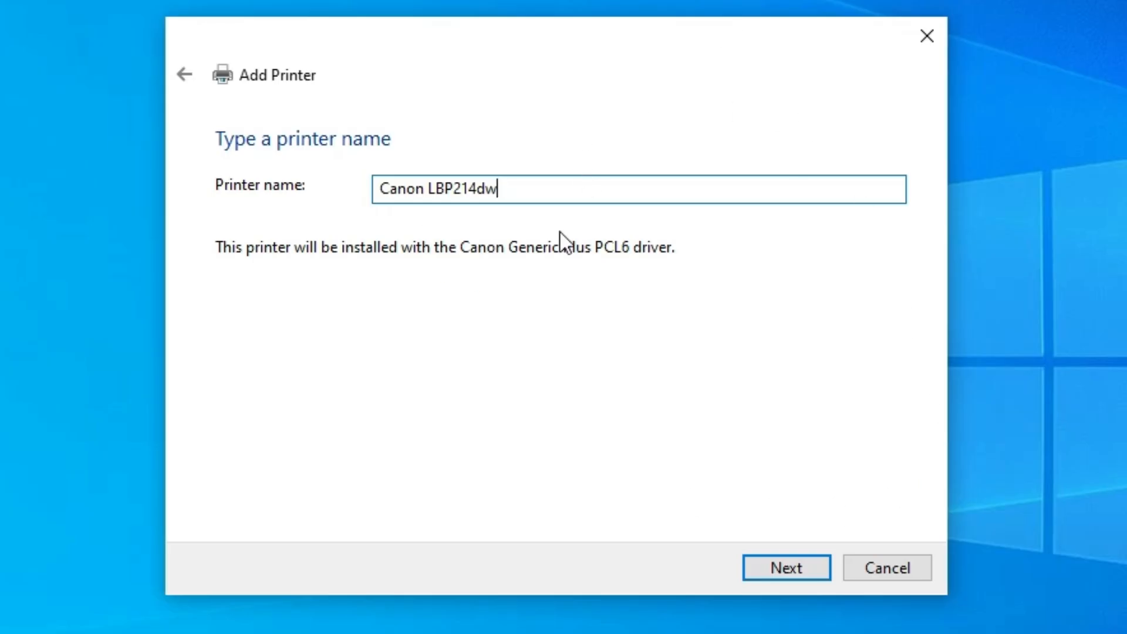
Install the printer without sharing it and finish the Add Printer wizard
left_click(813, 563)
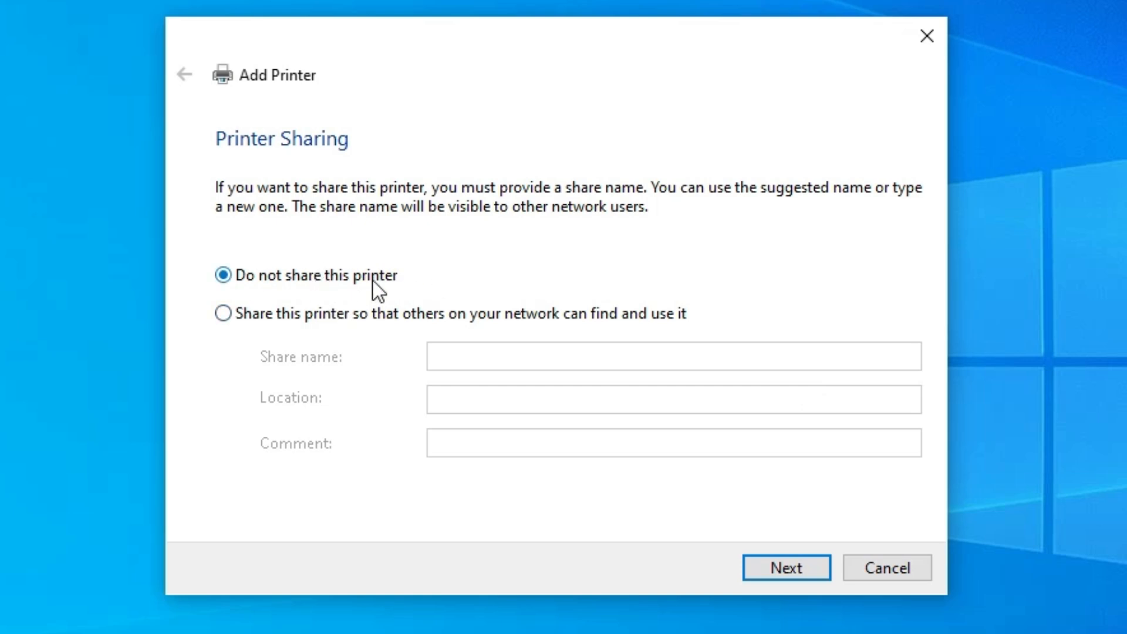
left_click(825, 560)
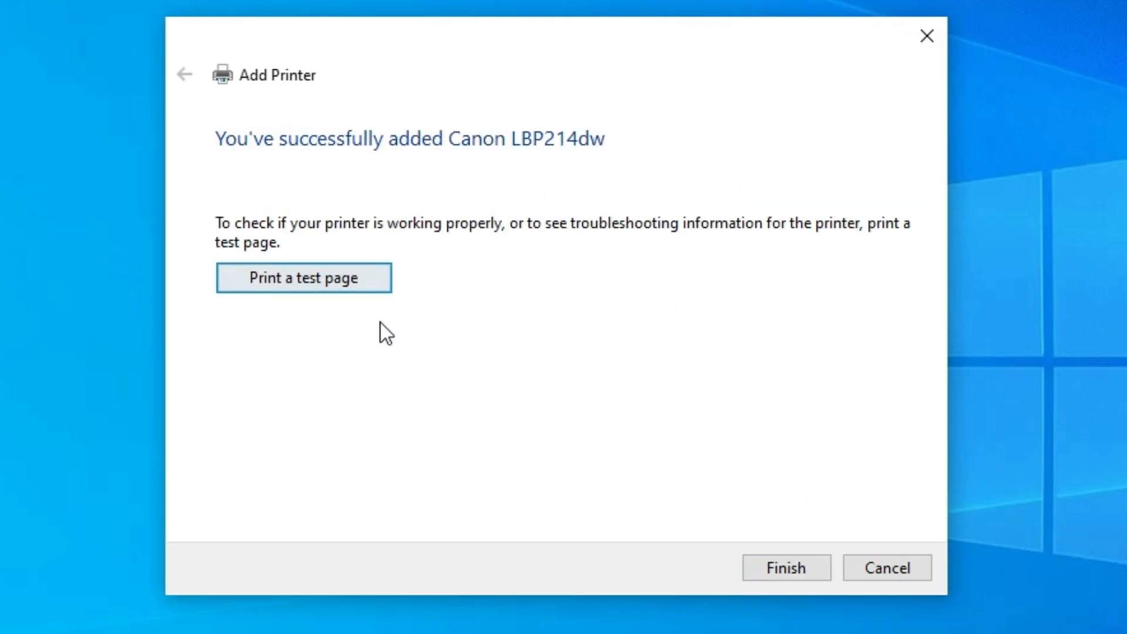
left_click(794, 566)
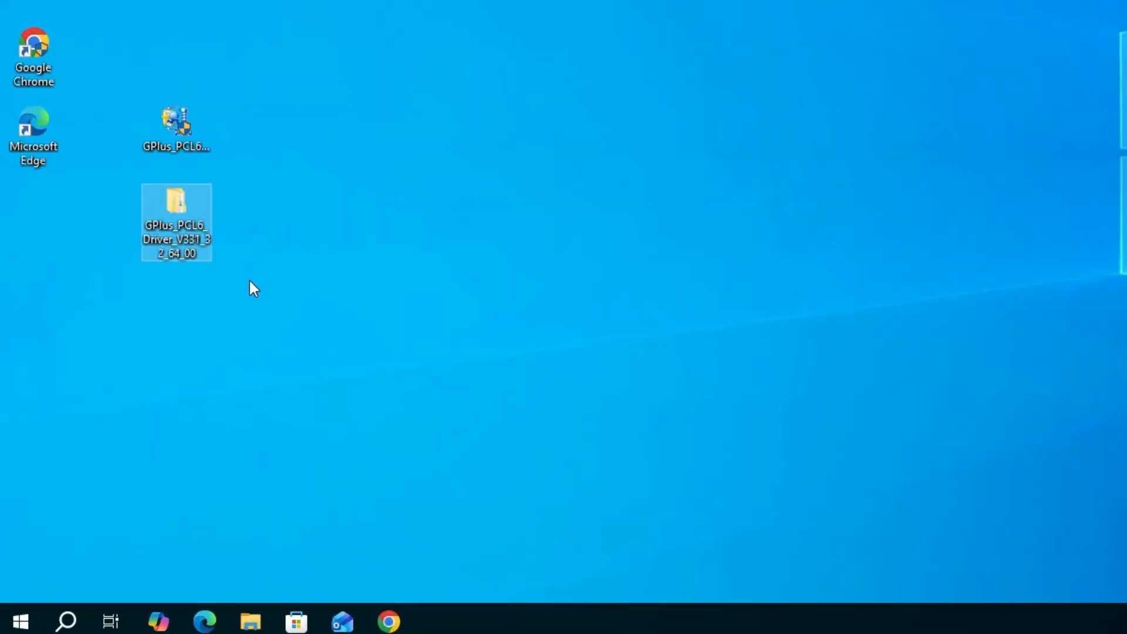
Search Windows for the Printers & scanners settings and open them
left_click(23, 622)
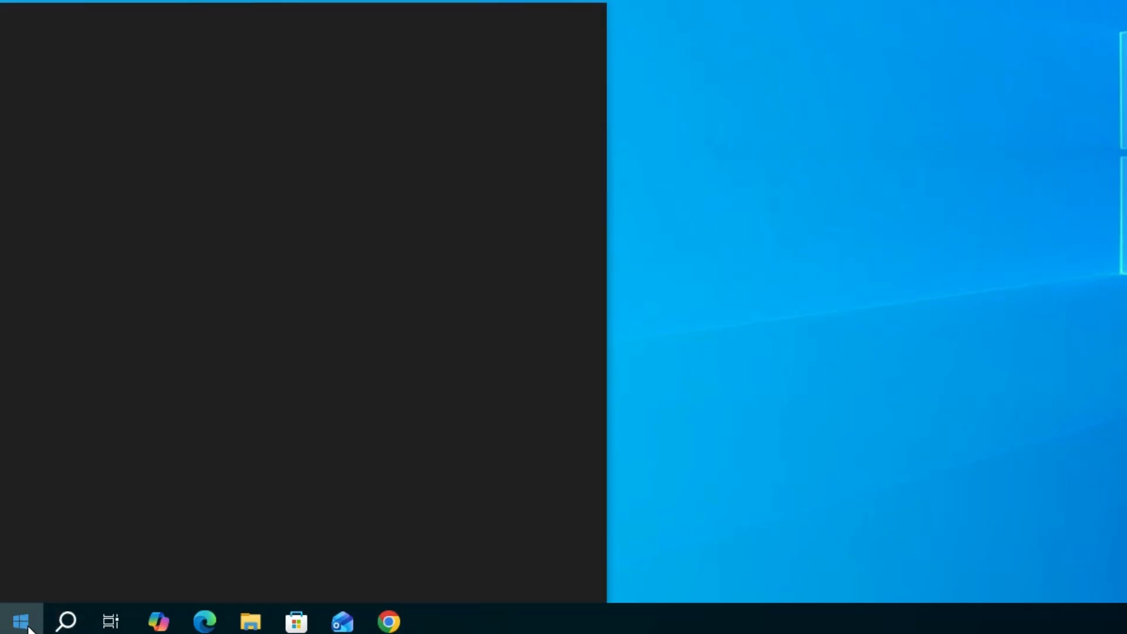
type("pr")
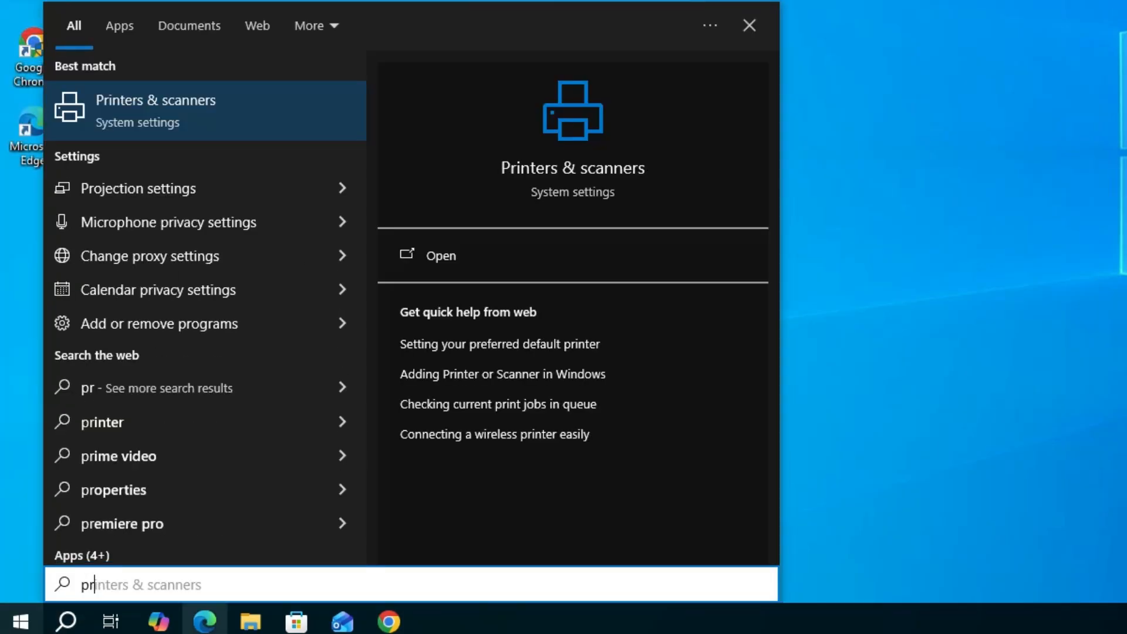
left_click(215, 124)
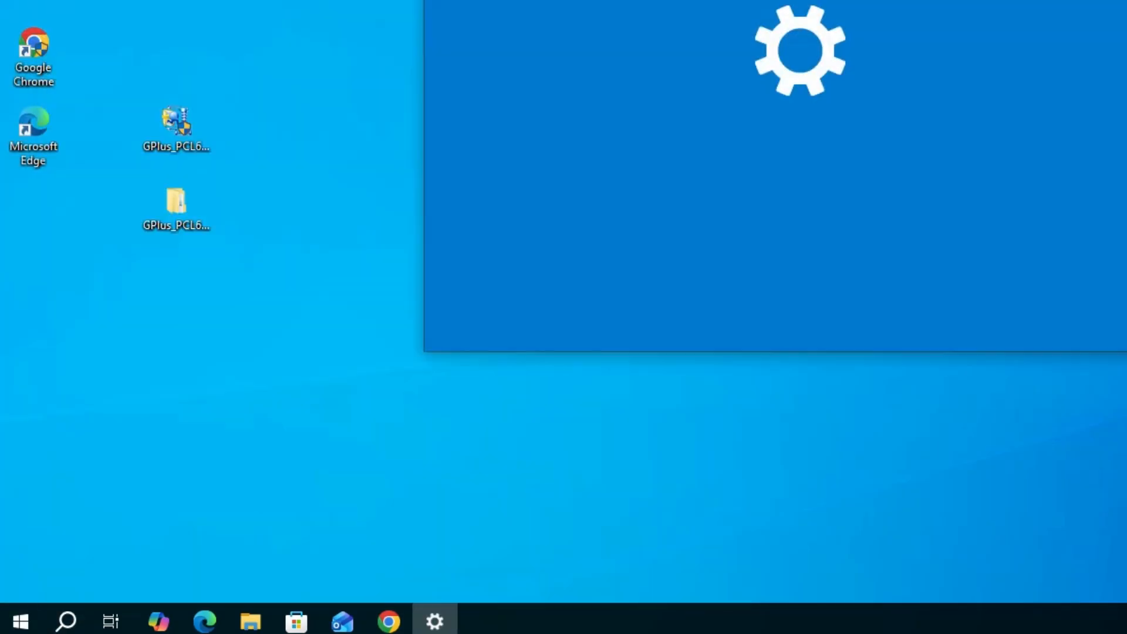